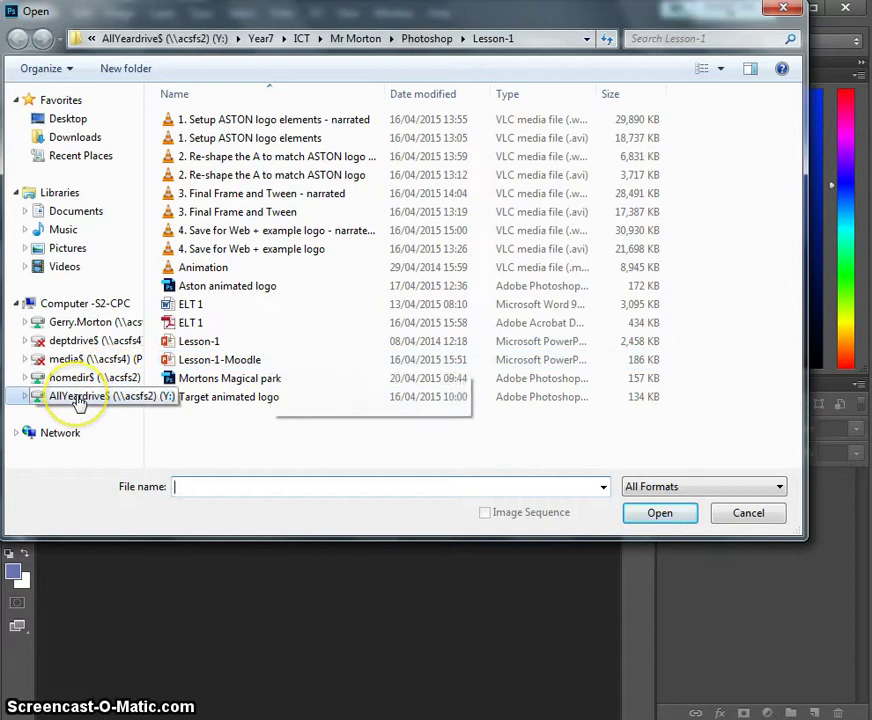
Open the 2D-Shapes-geometric image from the teacher's Photoshop Lesson-2 folder, under Year7 and ICT on the AllYeardrive$ (Y:) drive.
left_click(78, 397)
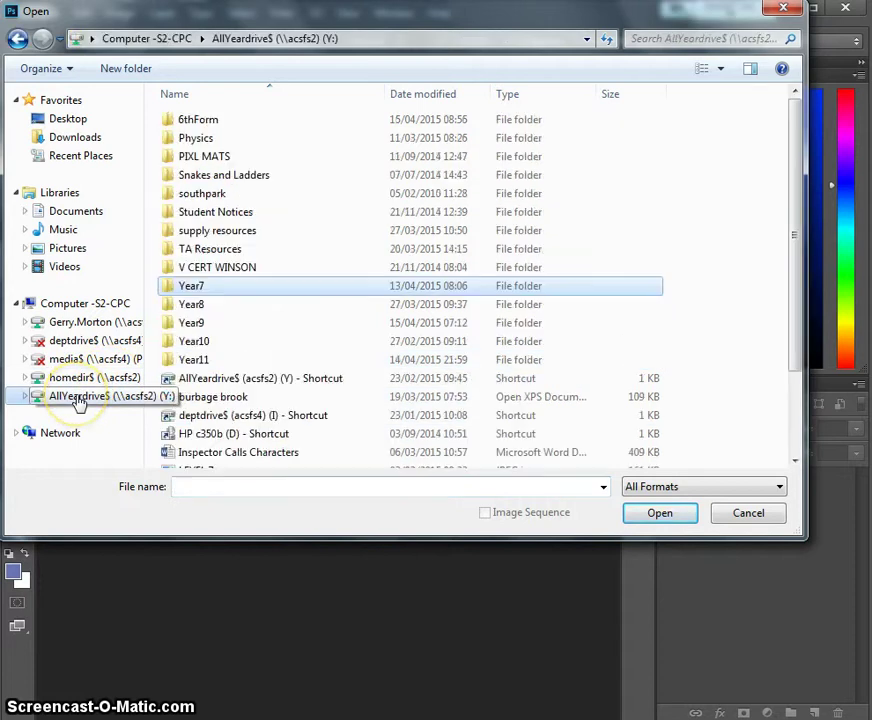
double_click(202, 290)
scroll(204, 418, "down", 3)
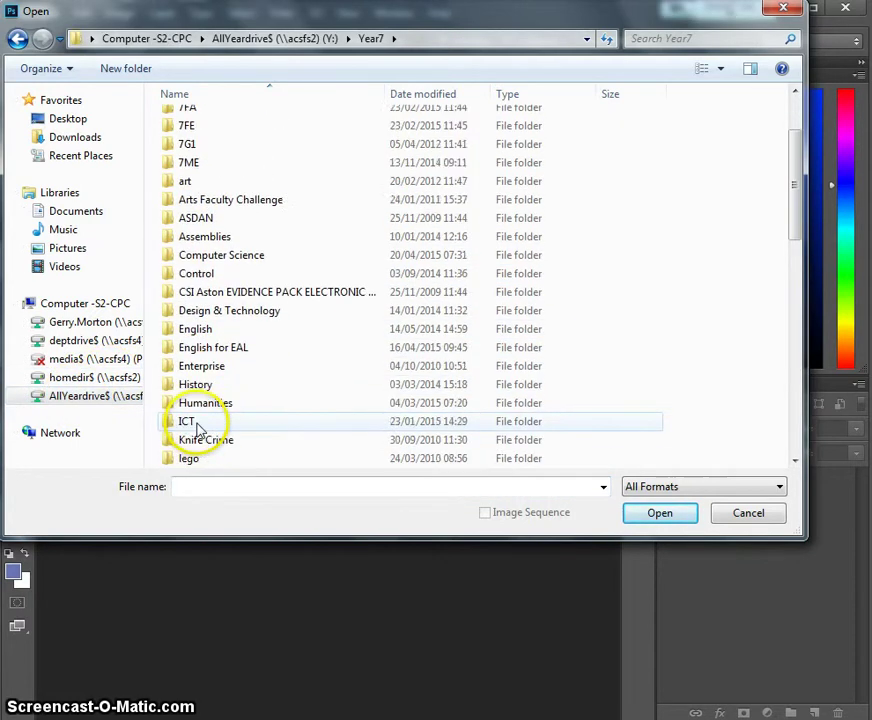
double_click(203, 367)
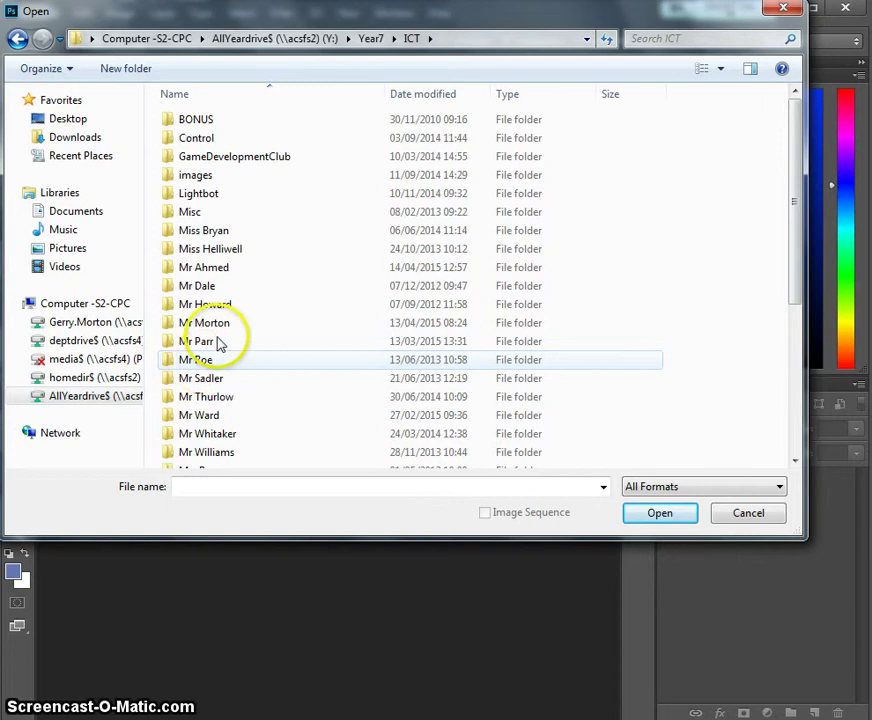
double_click(224, 324)
double_click(232, 158)
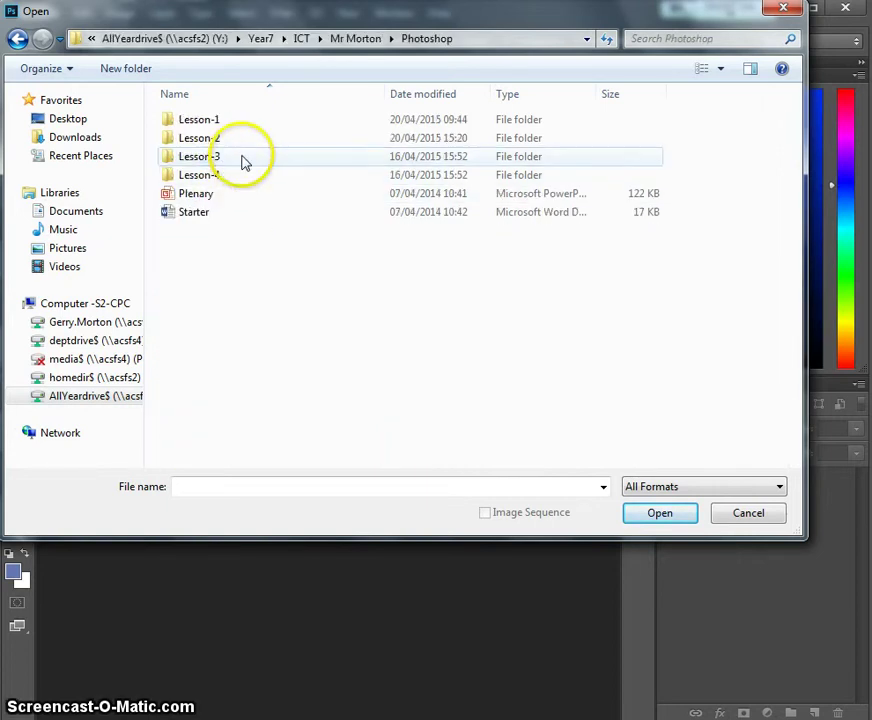
double_click(205, 138)
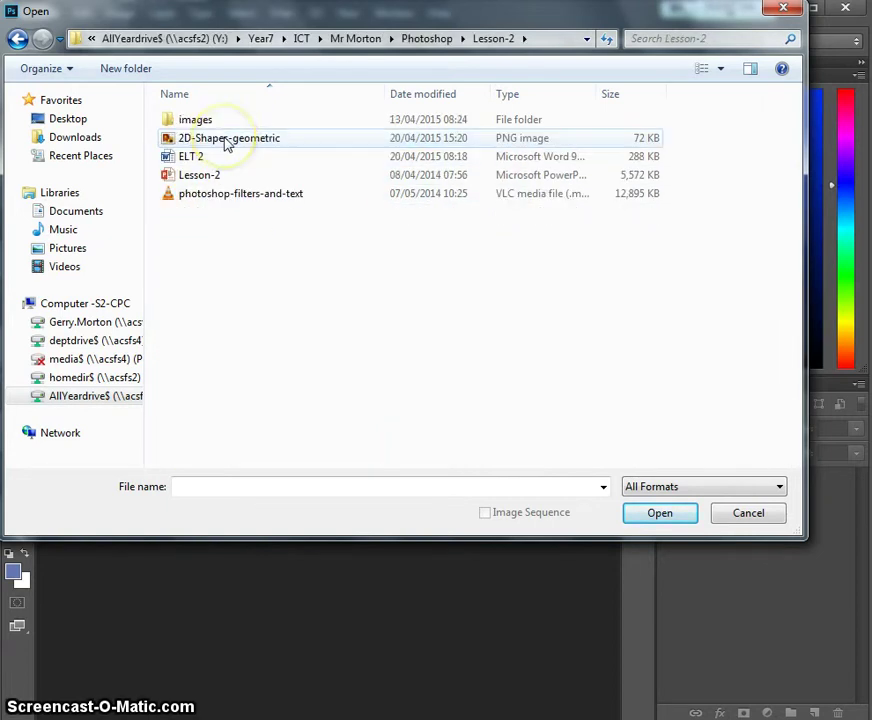
left_click(220, 143)
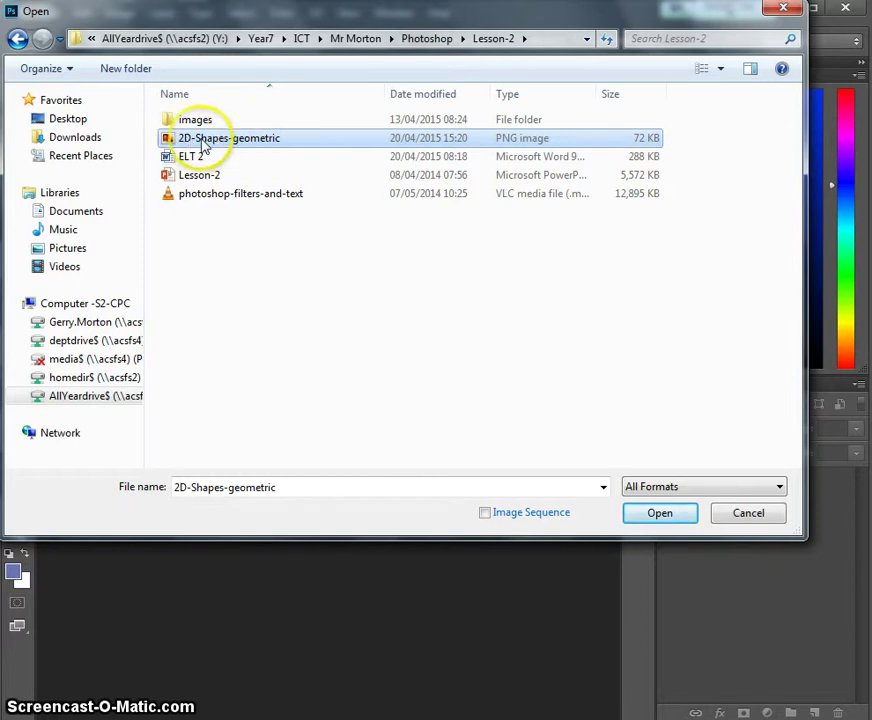
double_click(202, 144)
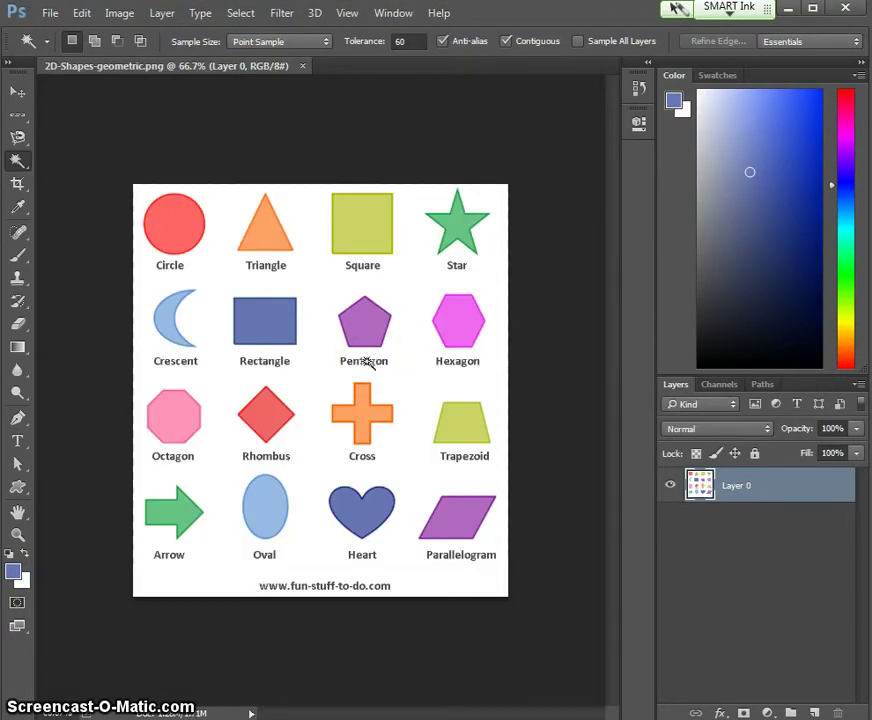
Select the green square with the Rectangular Marquee Tool, drawing the selection closely around its edges.
left_click(18, 534)
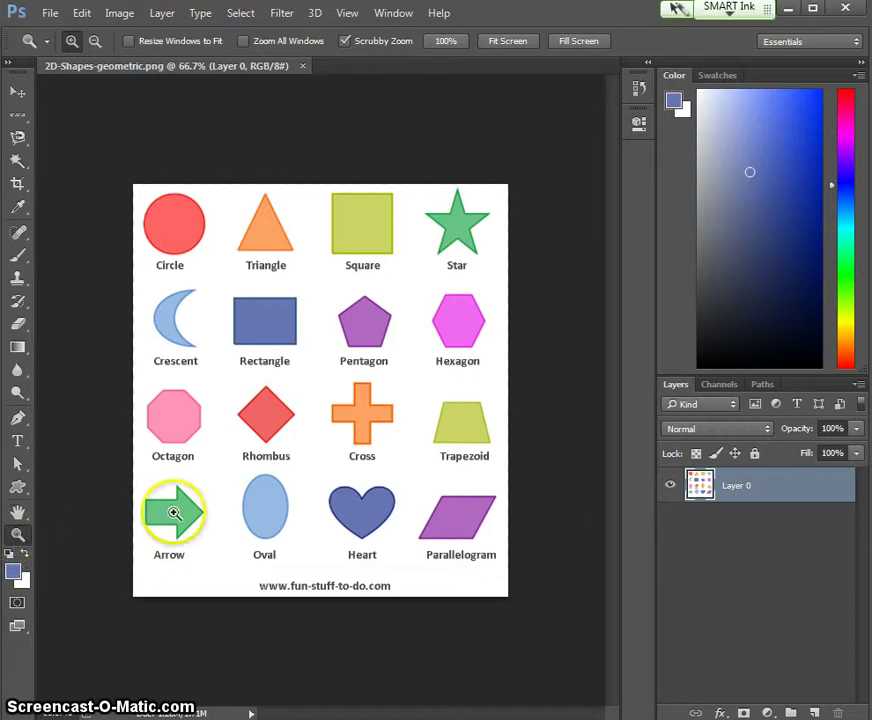
left_click(307, 452)
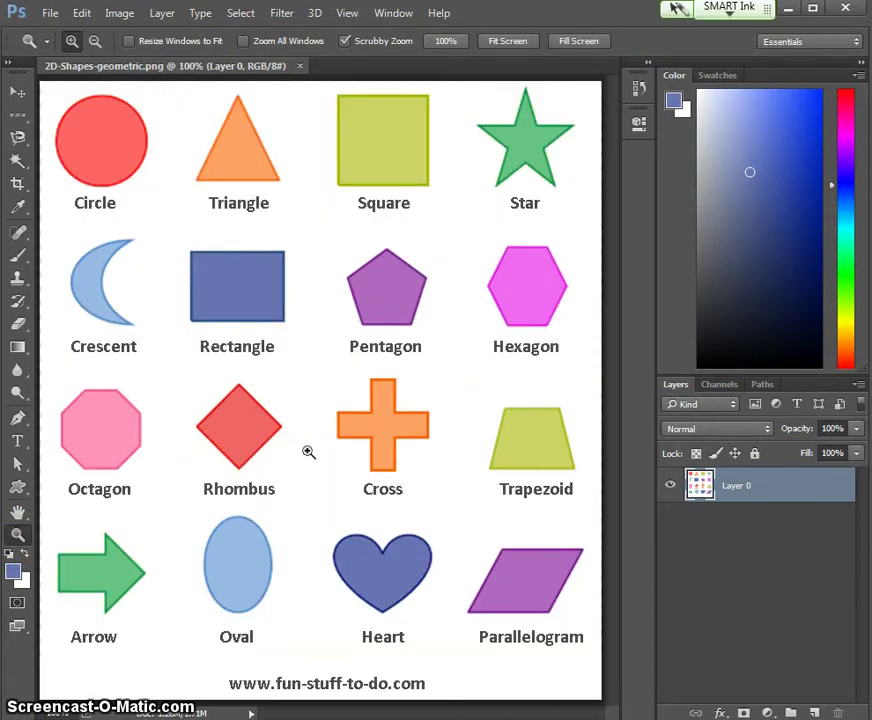
left_click(27, 122)
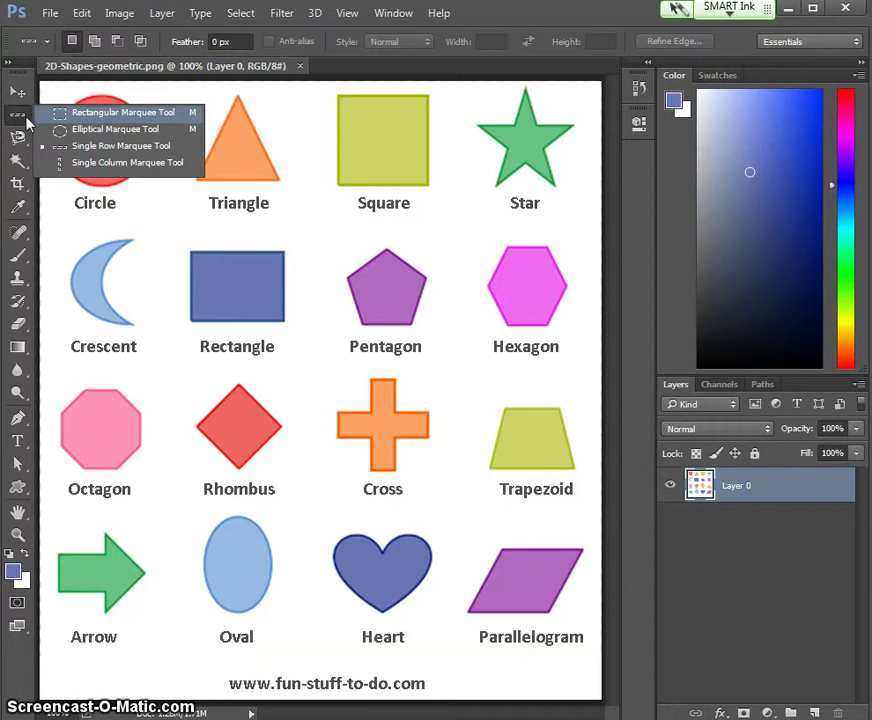
left_click(78, 113)
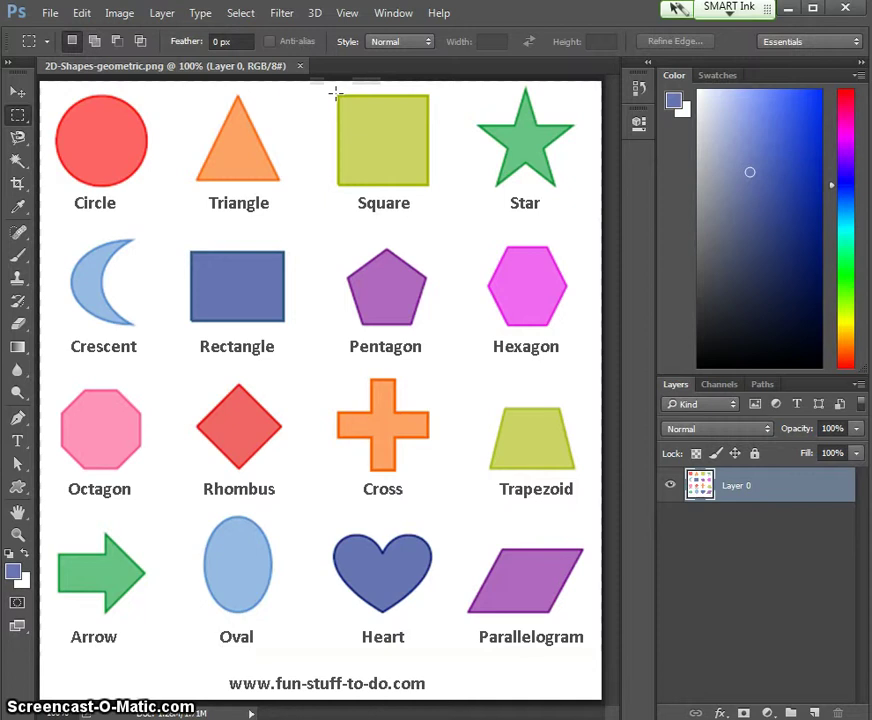
left_click_drag(336, 93, 431, 190)
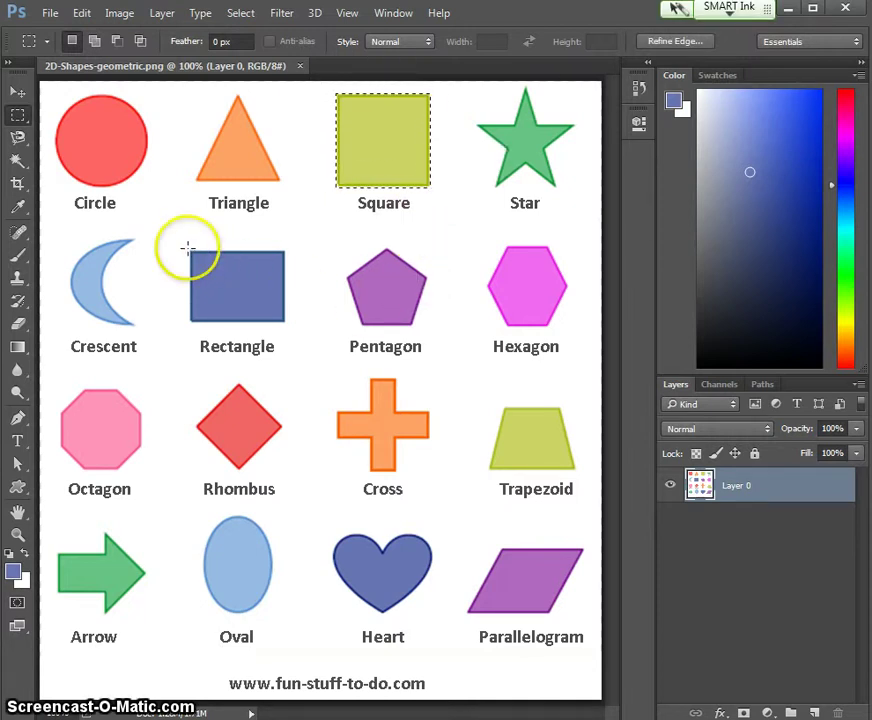
Draw a rectangular selection around the blue rectangle and add the green square to the selection.
left_click_drag(188, 247, 285, 323)
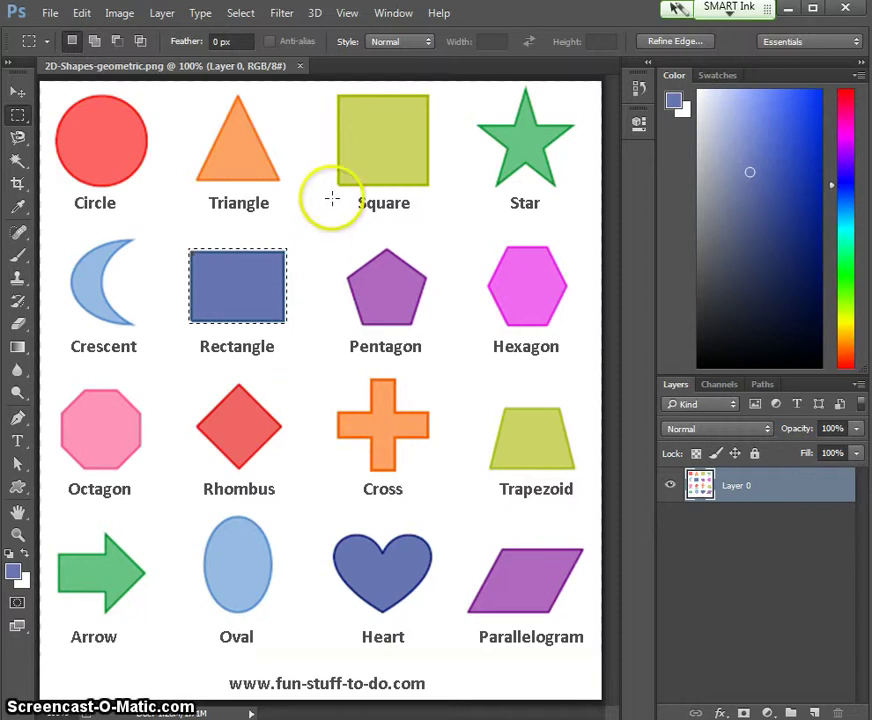
key("shift")
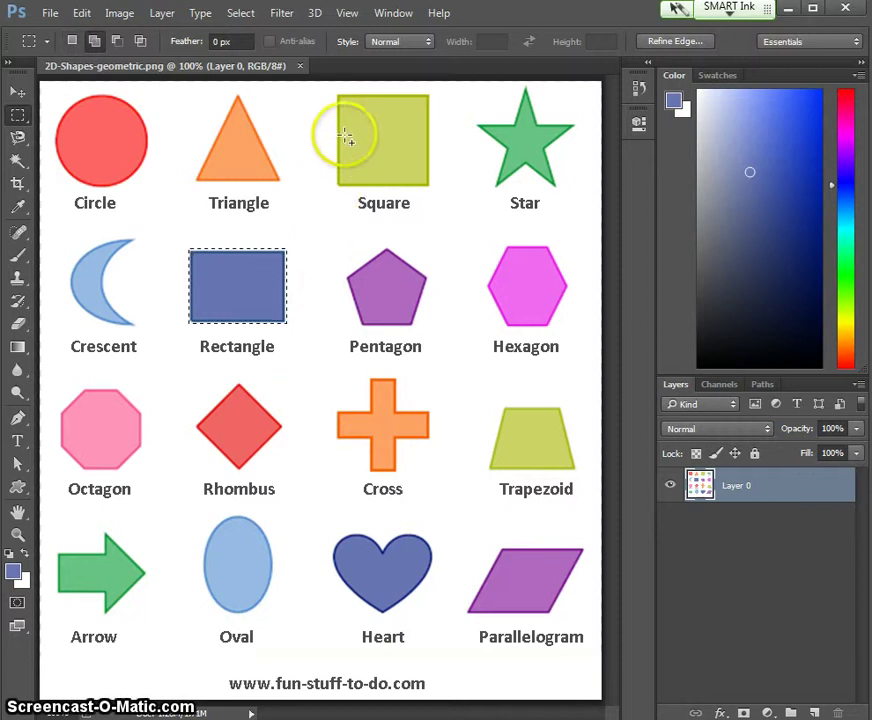
left_click_drag(335, 93, 432, 188)
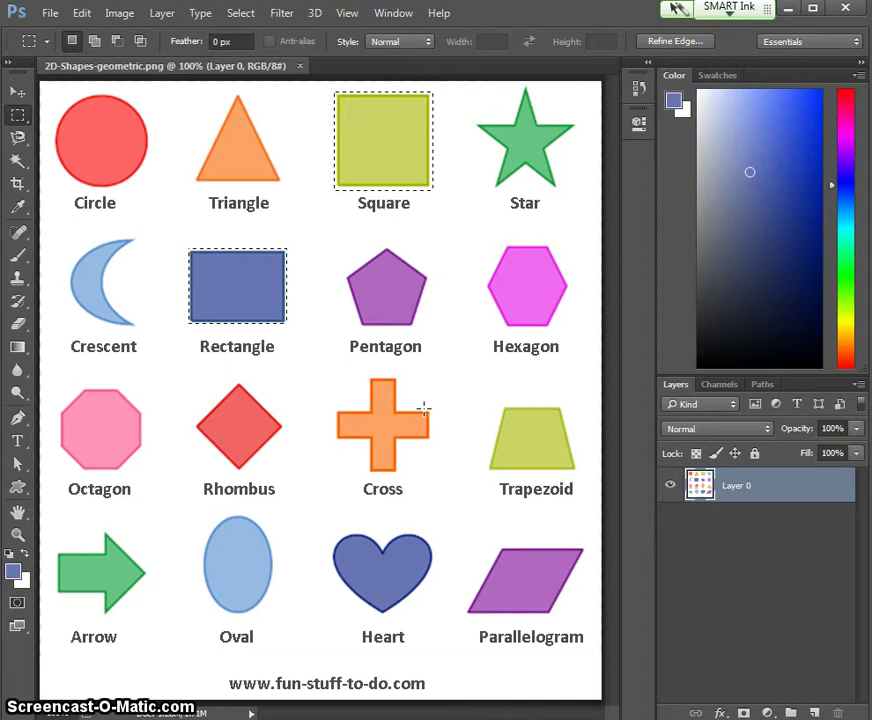
Delete the image content inside the selected square and rectangle, and undo the deletion.
key("Delete")
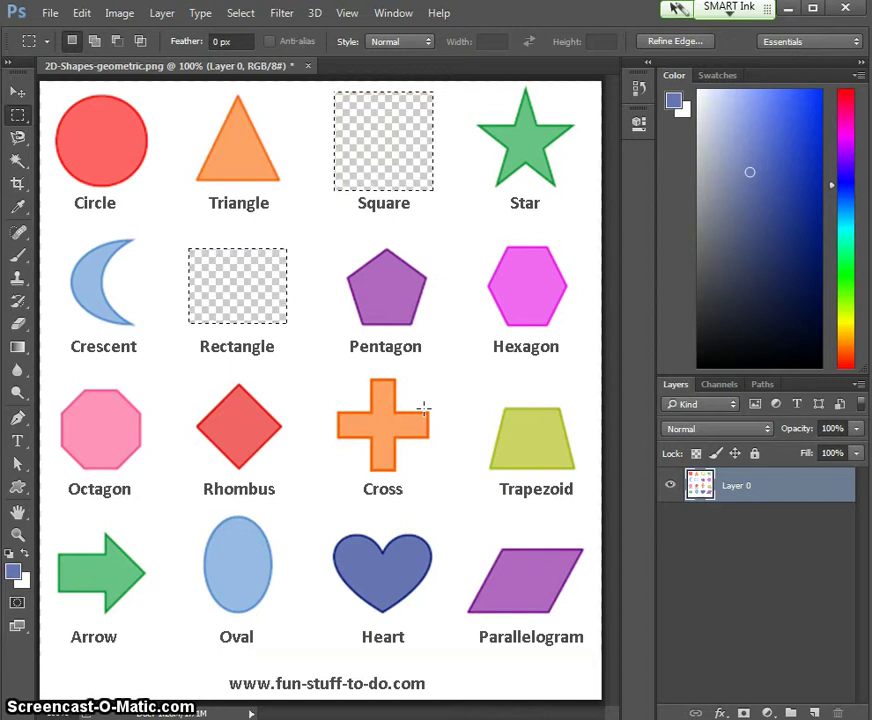
left_click(81, 13)
left_click(98, 34)
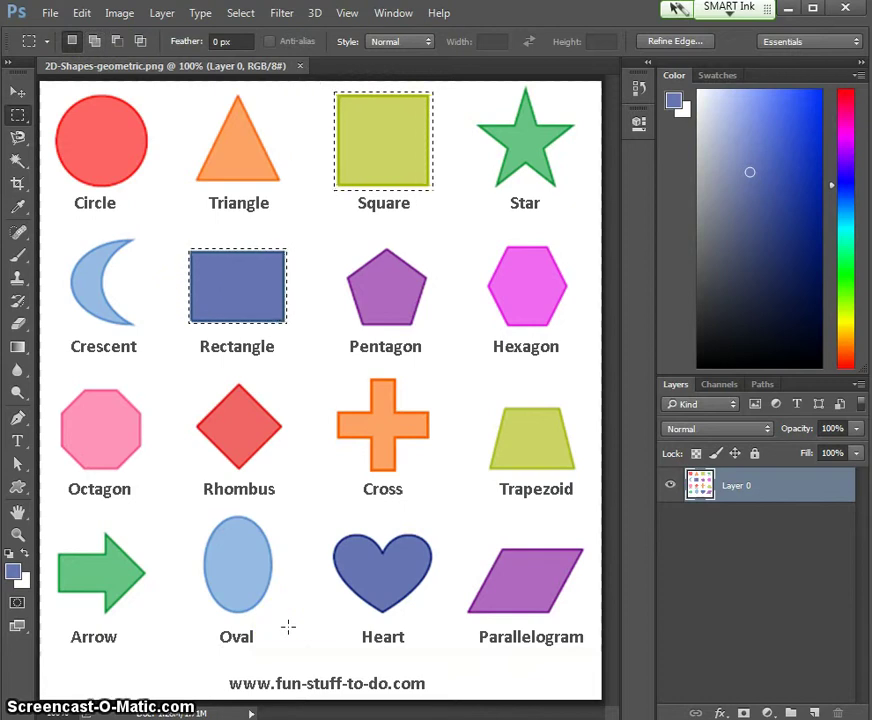
Select the blue oval with the Elliptical Marquee Tool, fitting the selection closely around it.
left_click(17, 117)
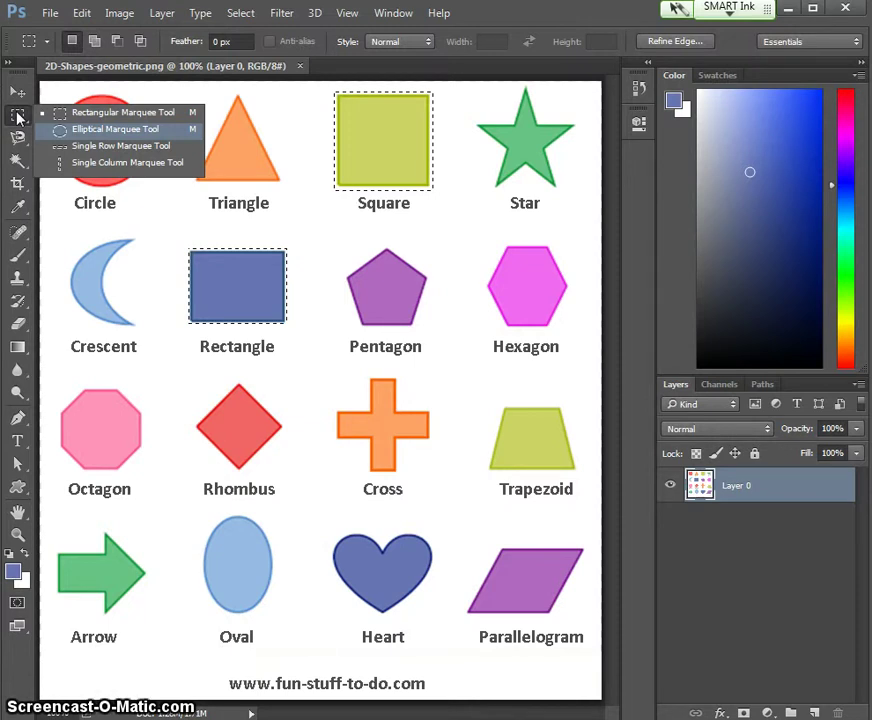
left_click(90, 126)
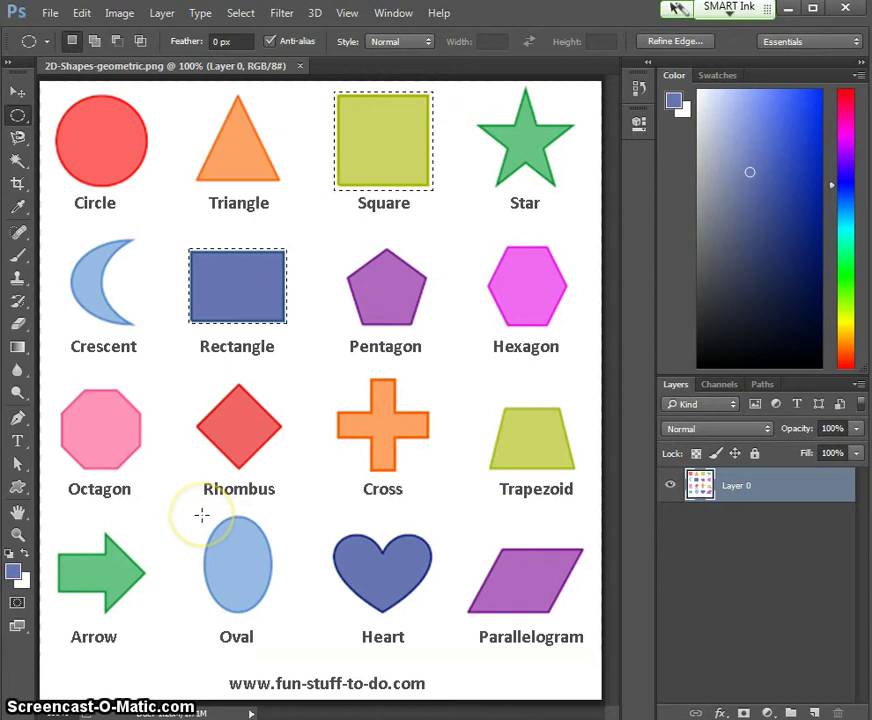
left_click_drag(201, 515, 272, 611)
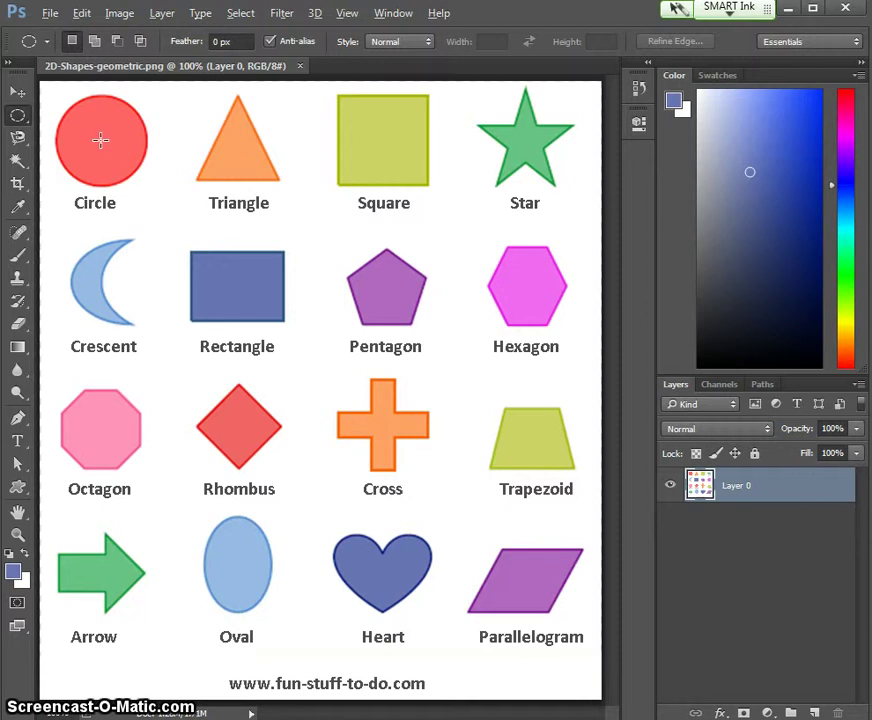
Draw an elliptical selection around the red circle outward from its centre, and move the selection outline so it surrounds the circle evenly.
left_click_drag(101, 139, 149, 189)
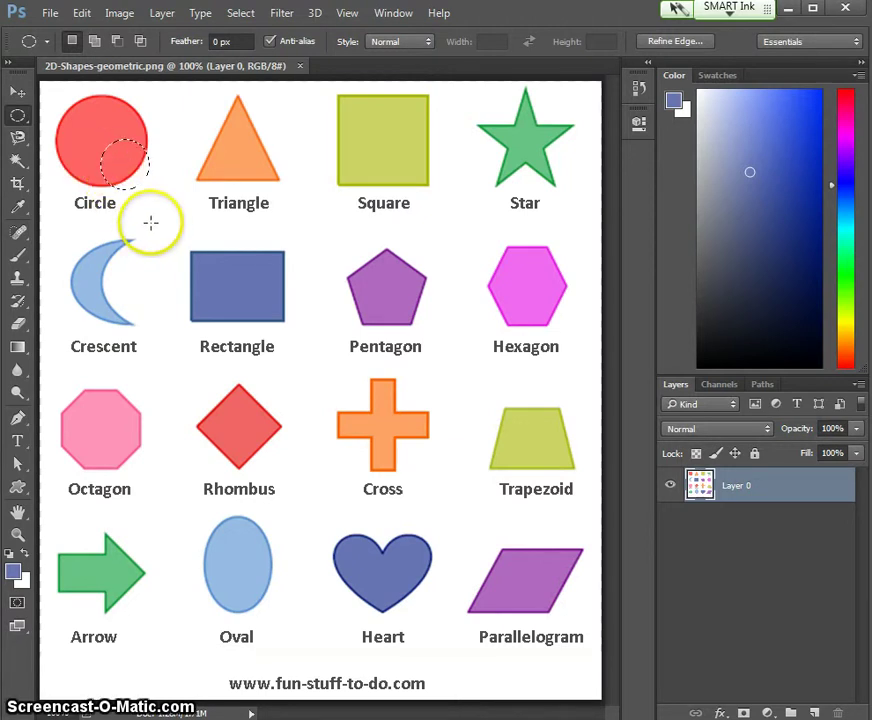
left_click(98, 139)
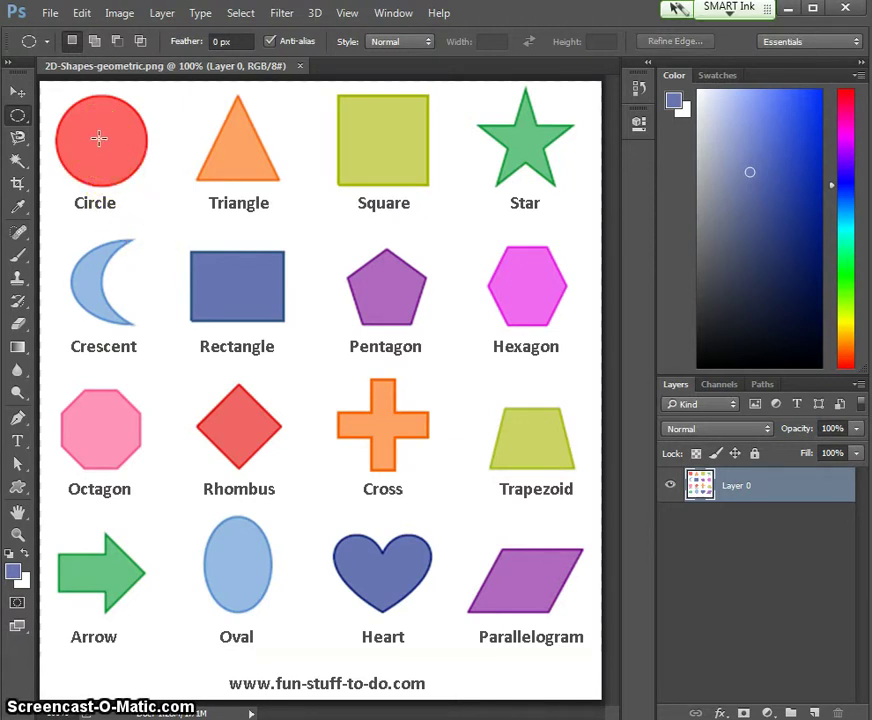
left_click_drag(98, 139, 151, 190)
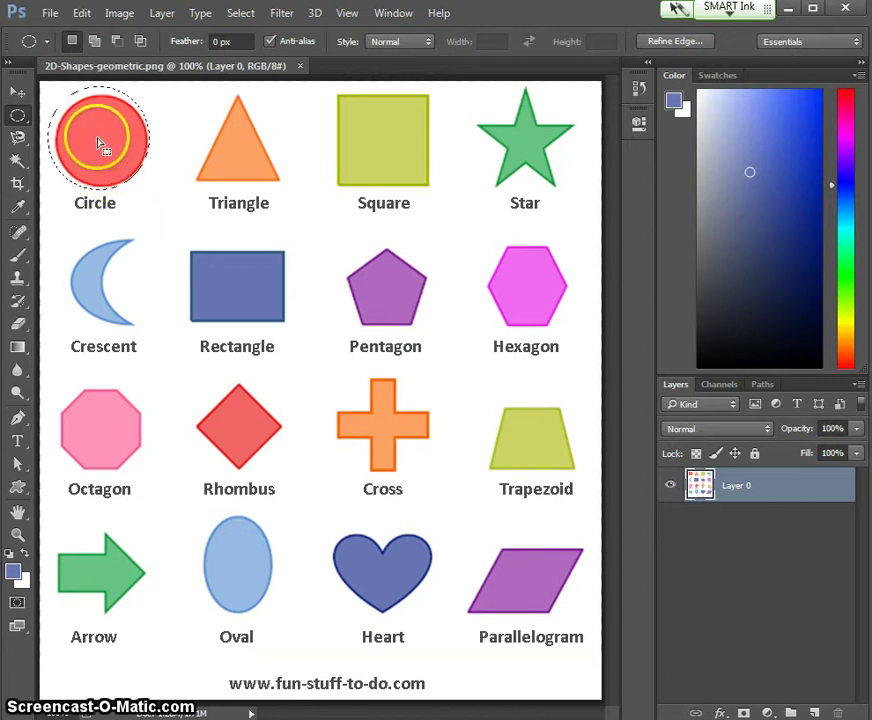
left_click_drag(103, 142, 101, 147)
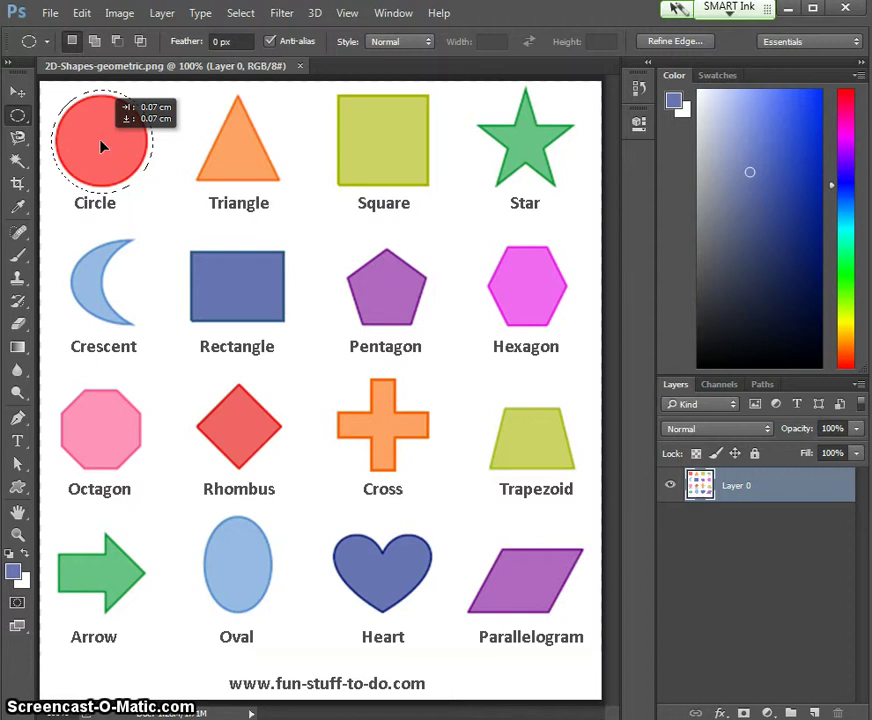
left_click(102, 155)
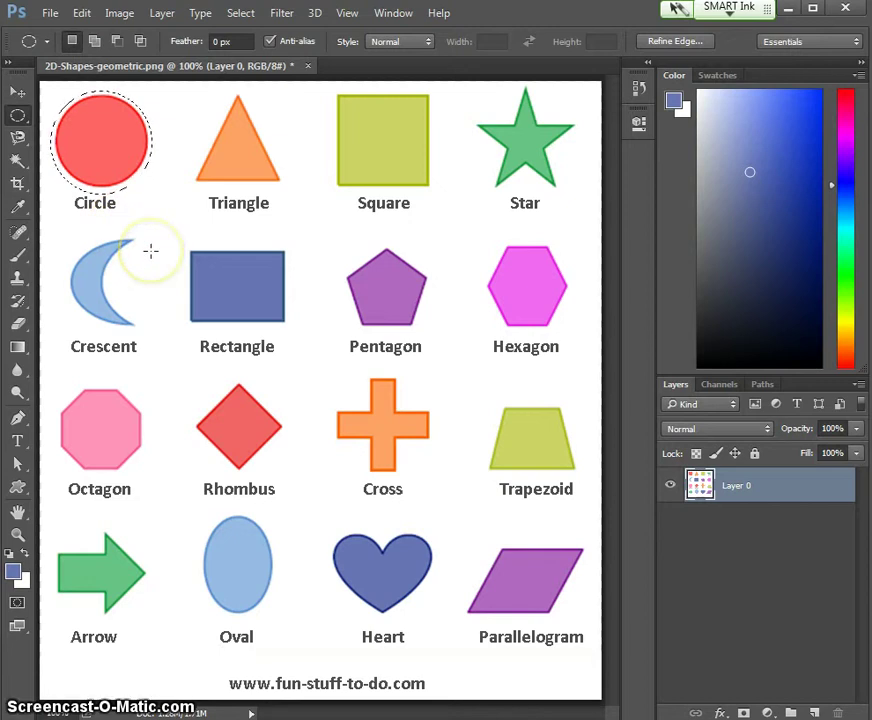
Select the crescent by drawing an ellipse around its outer curve and subtracting a second ellipse, about 1.6 by 1.8 cm, along its inner curve.
key("alt")
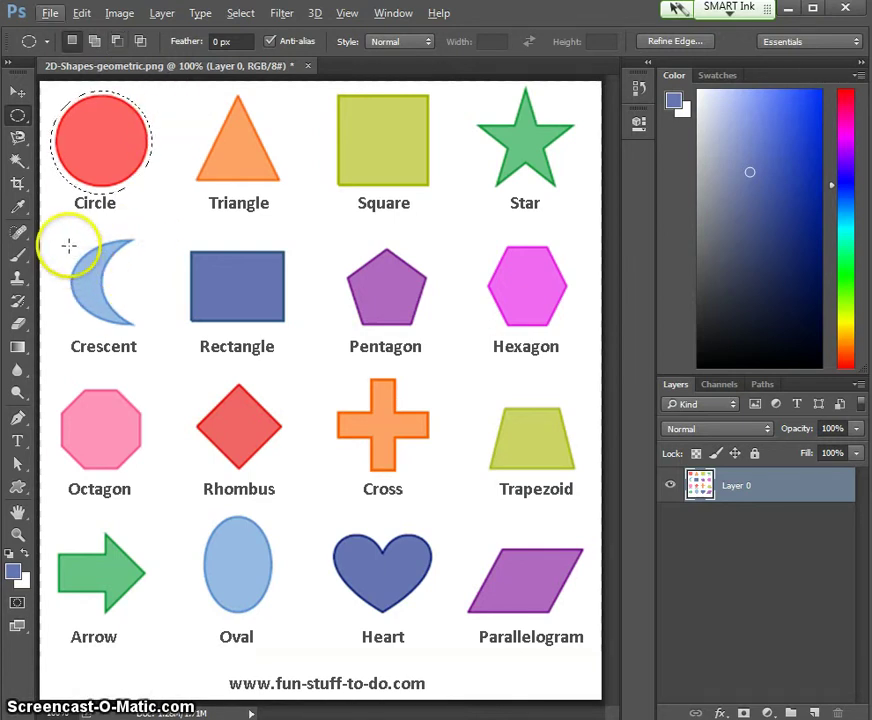
left_click_drag(66, 239, 173, 323)
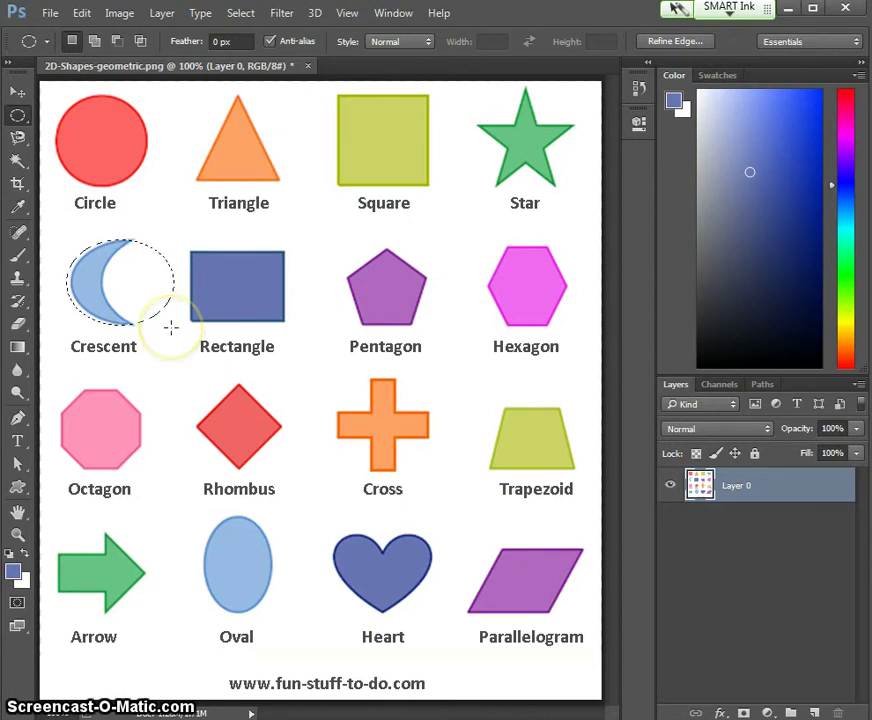
key("alt")
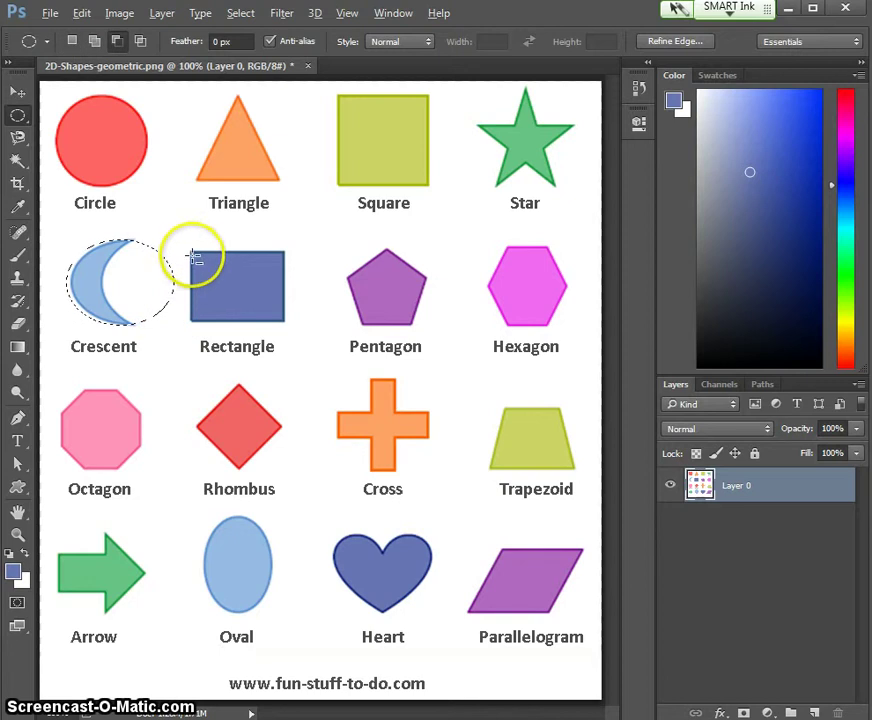
left_click_drag(186, 235, 185, 236)
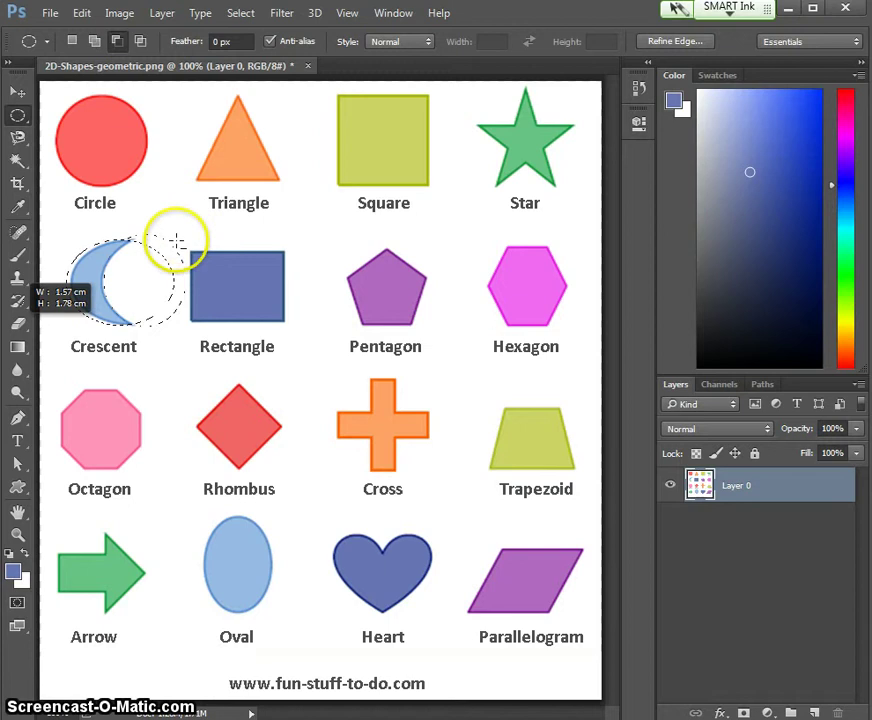
left_click_drag(176, 241, 177, 242)
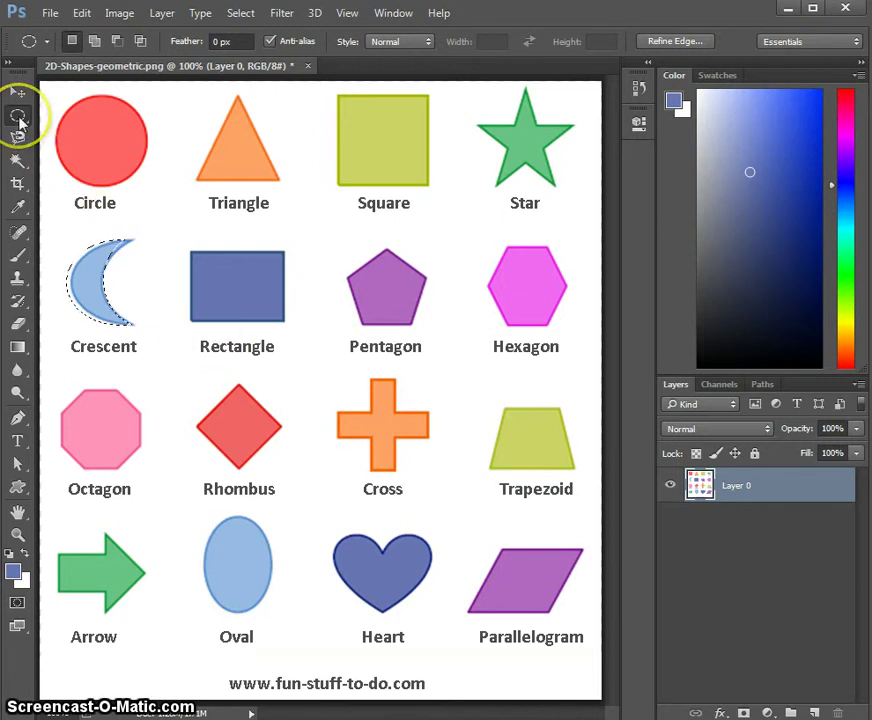
Select the blue rectangle with the Rectangular Marquee Tool and subtract its upper-right corner from the selection.
right_click(17, 116)
left_click(52, 117)
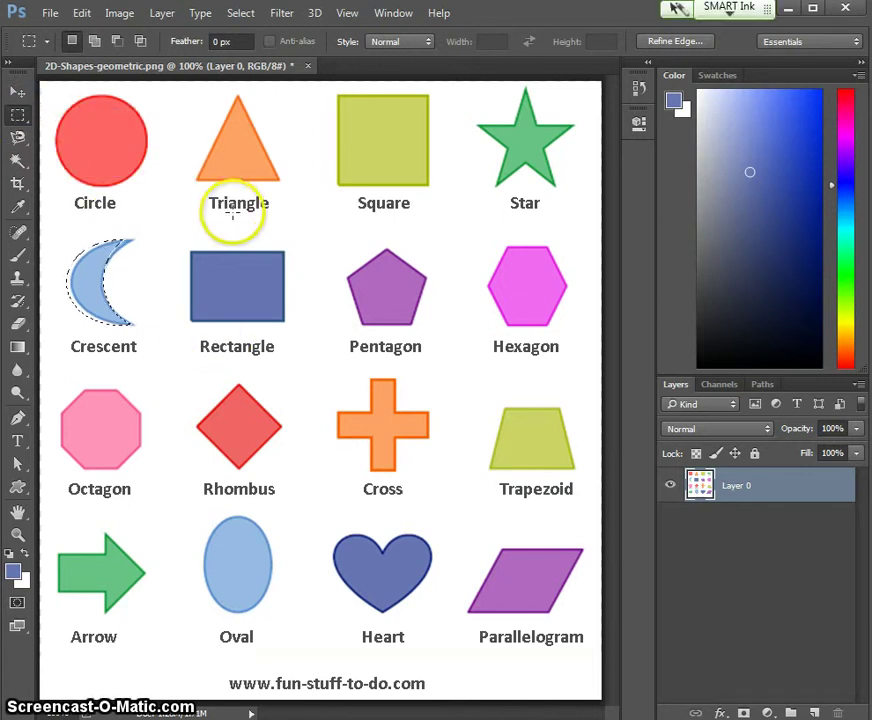
left_click_drag(186, 246, 287, 323)
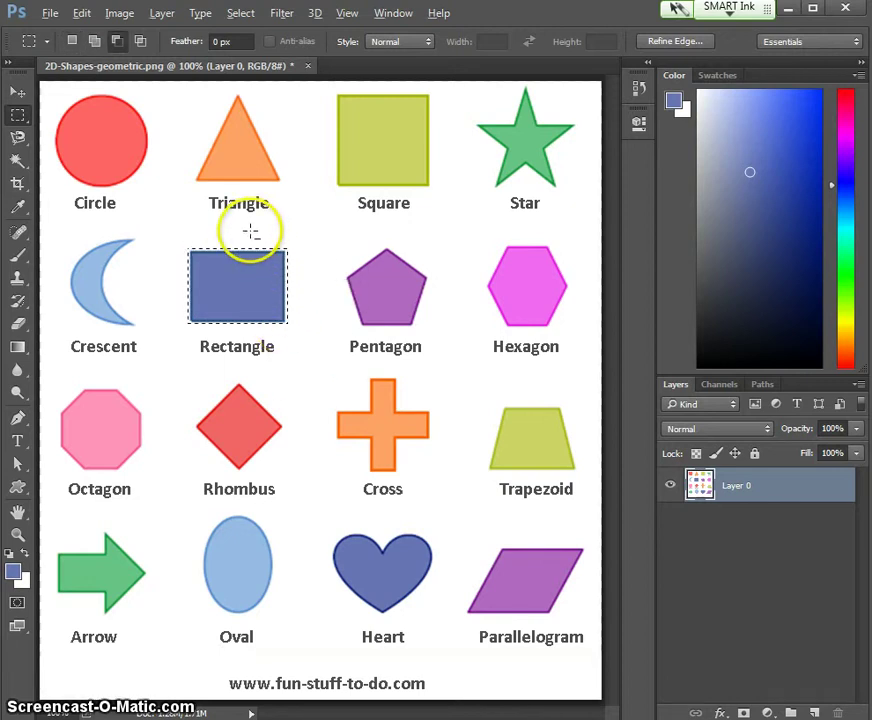
left_click_drag(251, 233, 303, 285)
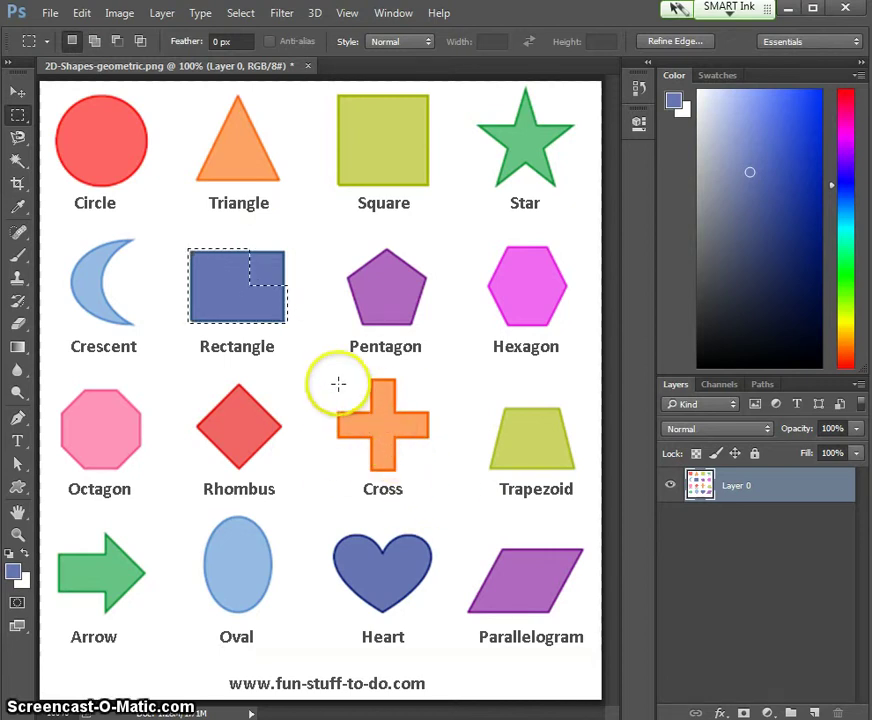
Select the orange cross with the Rectangular Marquee Tool and subtract the four empty corner areas so the selection follows the cross.
left_click_drag(335, 374, 431, 472)
left_click(431, 472)
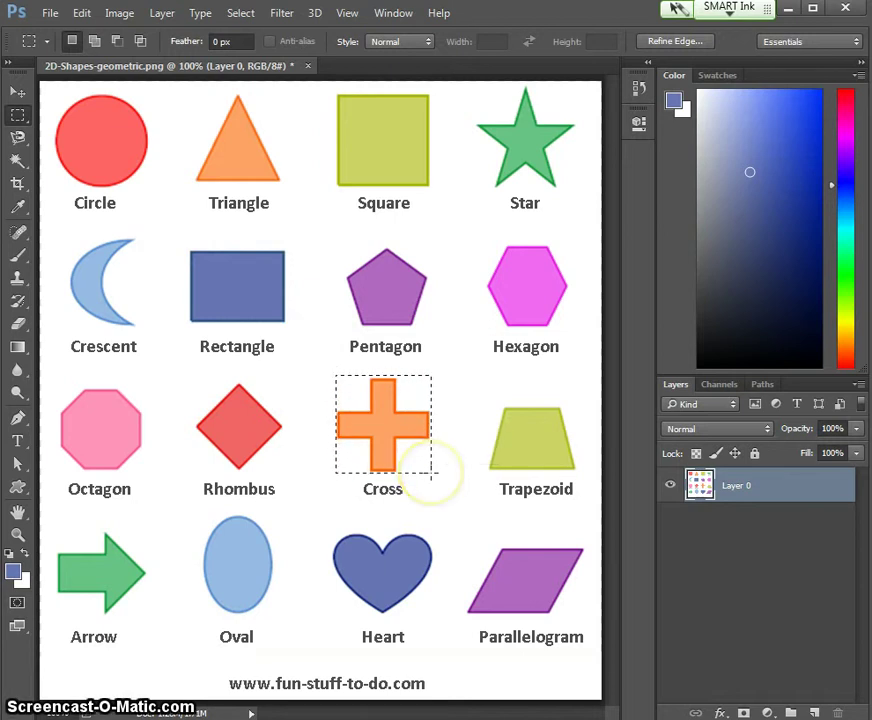
left_click_drag(438, 368, 396, 412)
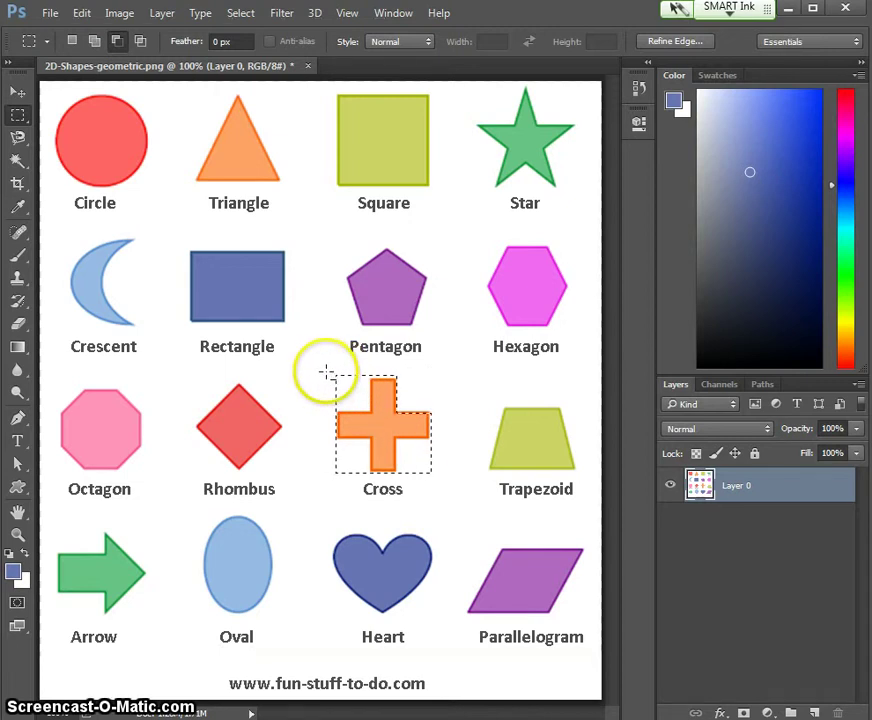
left_click_drag(326, 372, 330, 377)
left_click_drag(368, 408, 369, 408)
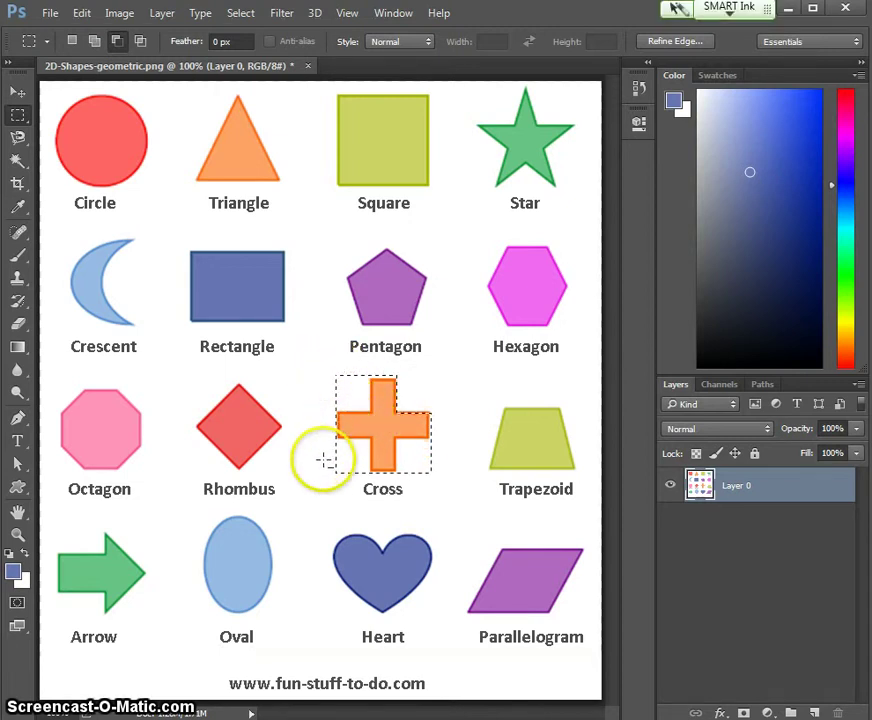
mouse_move(333, 477)
left_mouse_down()
mouse_move(331, 467)
mouse_move(335, 478)
left_mouse_up()
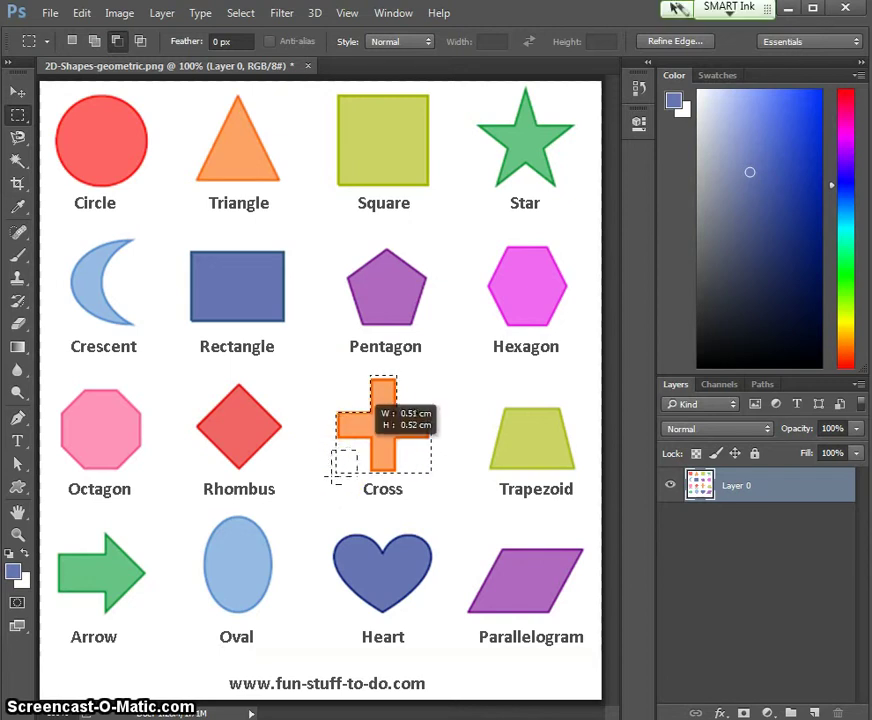
left_click_drag(366, 443, 370, 439)
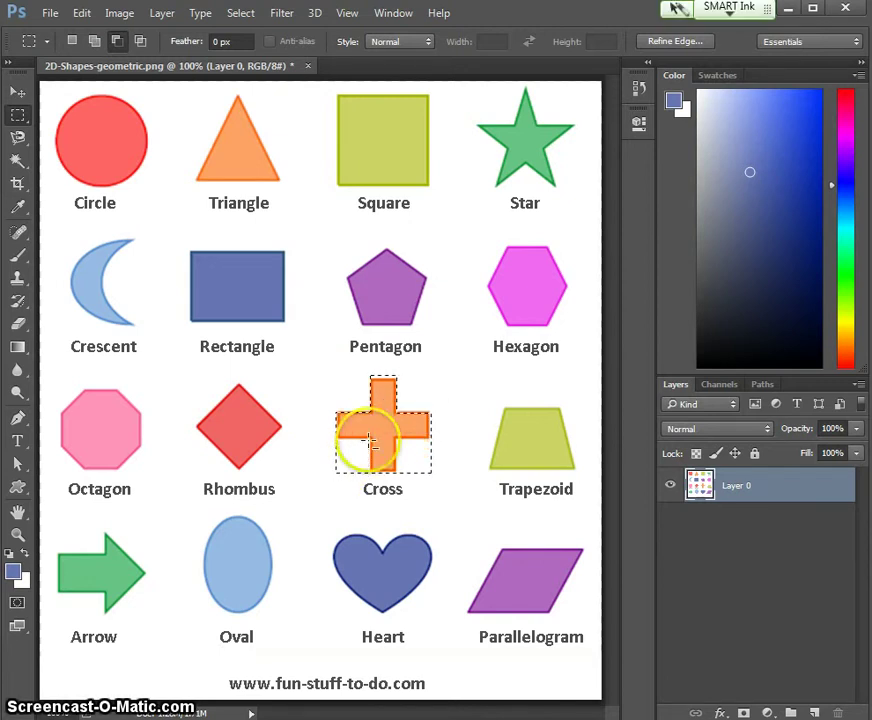
mouse_move(437, 481)
left_mouse_down()
mouse_move(436, 474)
mouse_move(440, 484)
left_mouse_up()
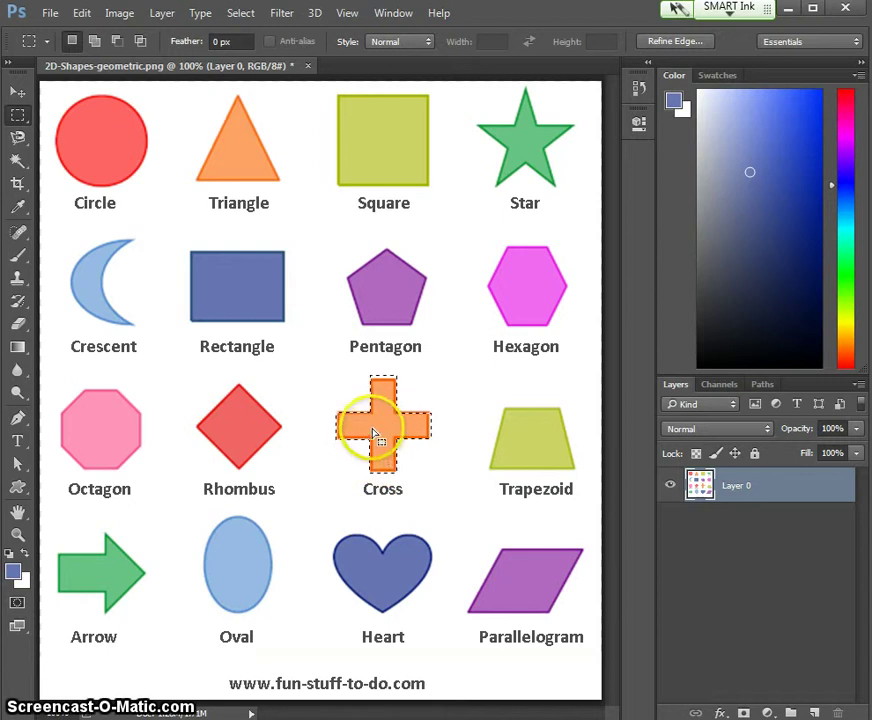
Draw a freehand selection loosely around the blue heart with the Lasso Tool.
left_click(23, 146)
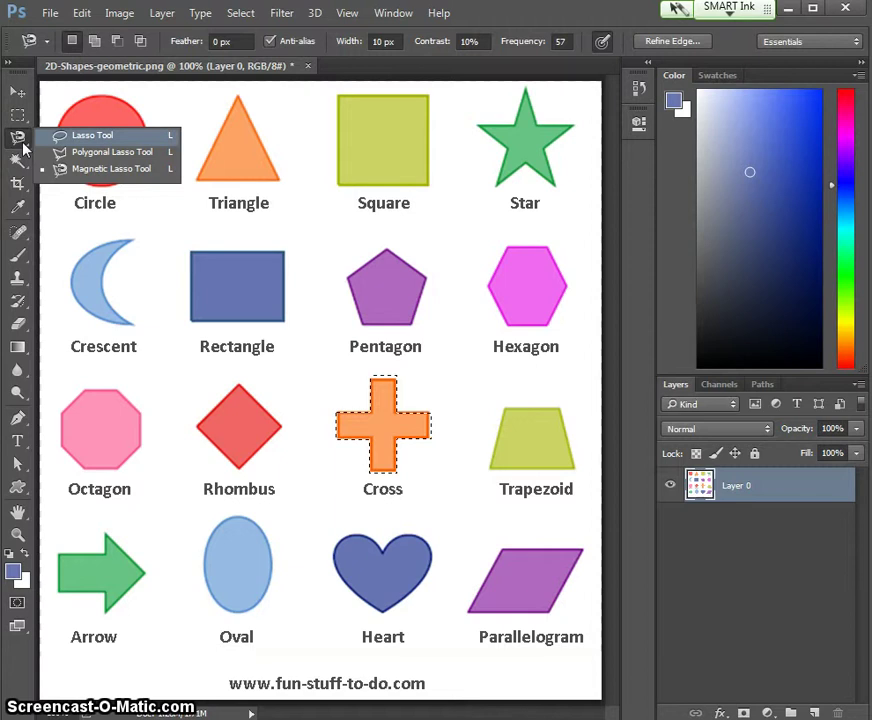
left_click(65, 136)
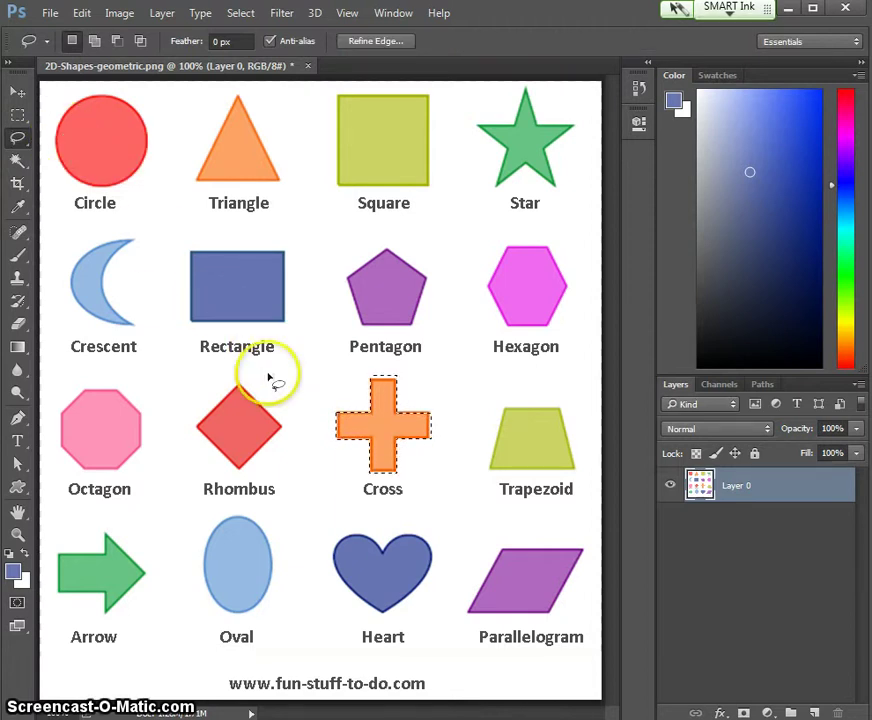
mouse_move(380, 568)
left_mouse_down()
mouse_move(323, 537)
mouse_move(337, 545)
mouse_move(351, 530)
left_mouse_up()
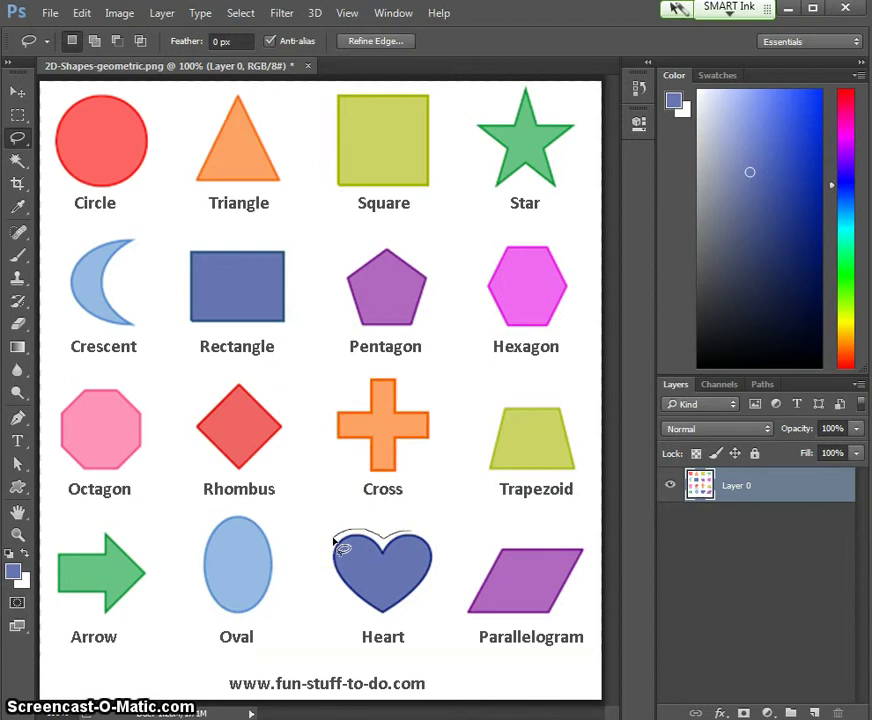
mouse_move(435, 574)
left_mouse_down()
mouse_move(428, 596)
mouse_move(387, 625)
mouse_move(325, 570)
mouse_move(335, 541)
left_mouse_up()
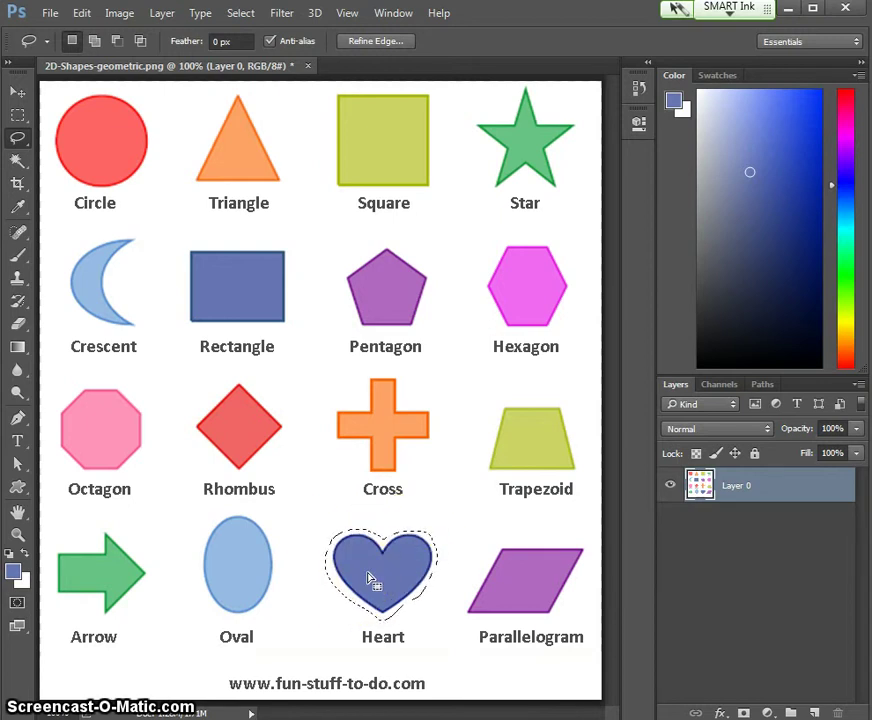
Clear the current selection and trace the green arrow's outline with the Magnetic Lasso Tool, closing it at the starting corner.
left_click(19, 143)
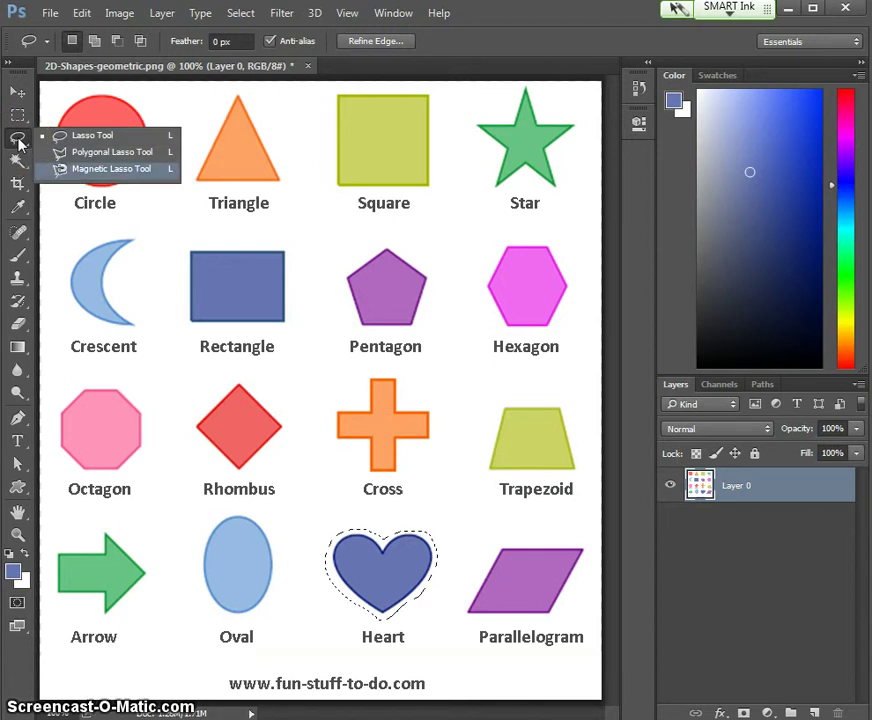
left_click(76, 168)
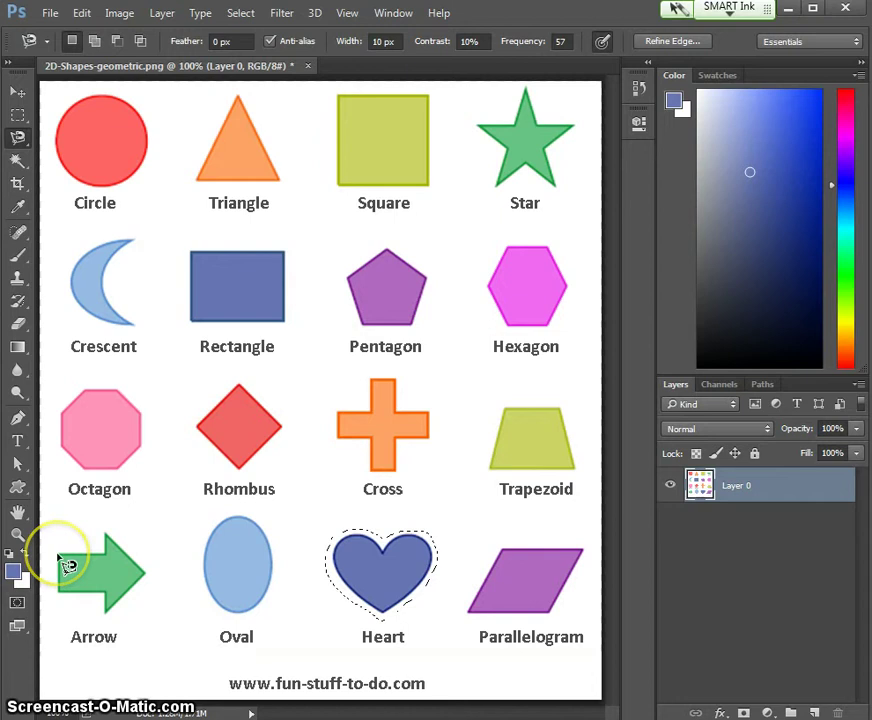
key("ctrl+d")
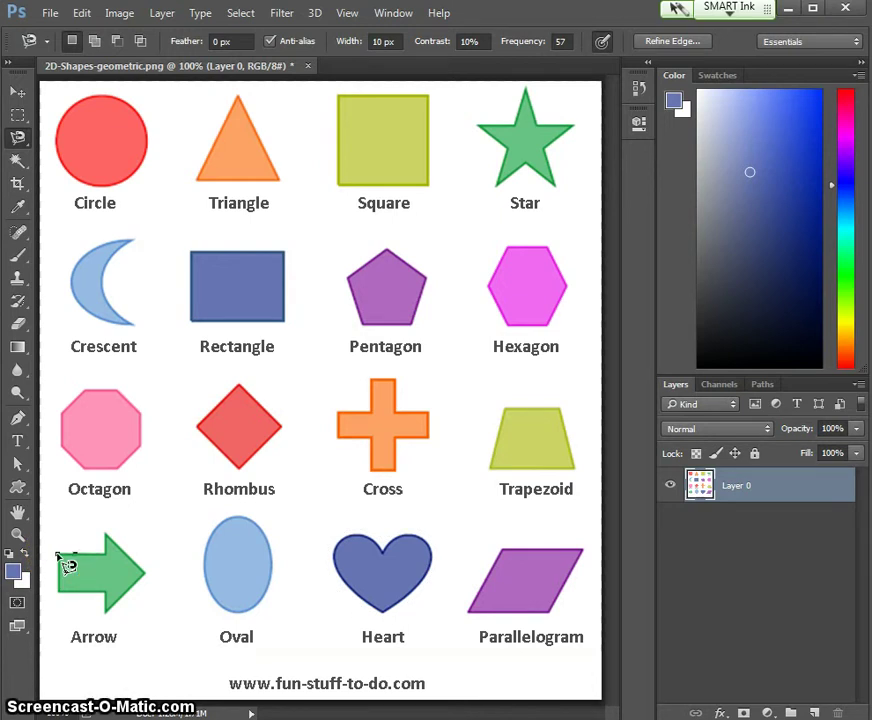
left_click(105, 552)
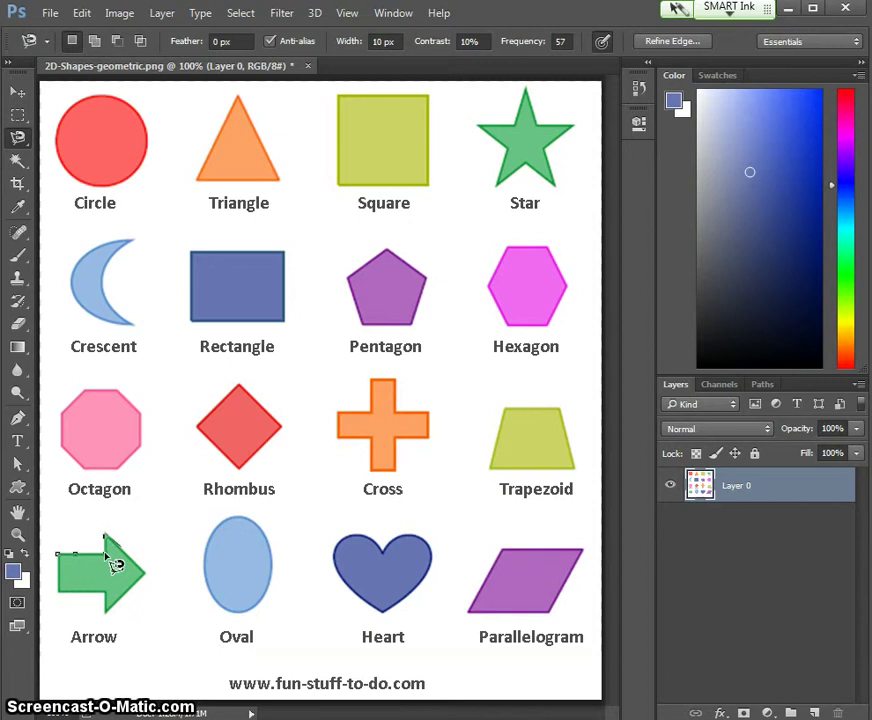
left_click(148, 572)
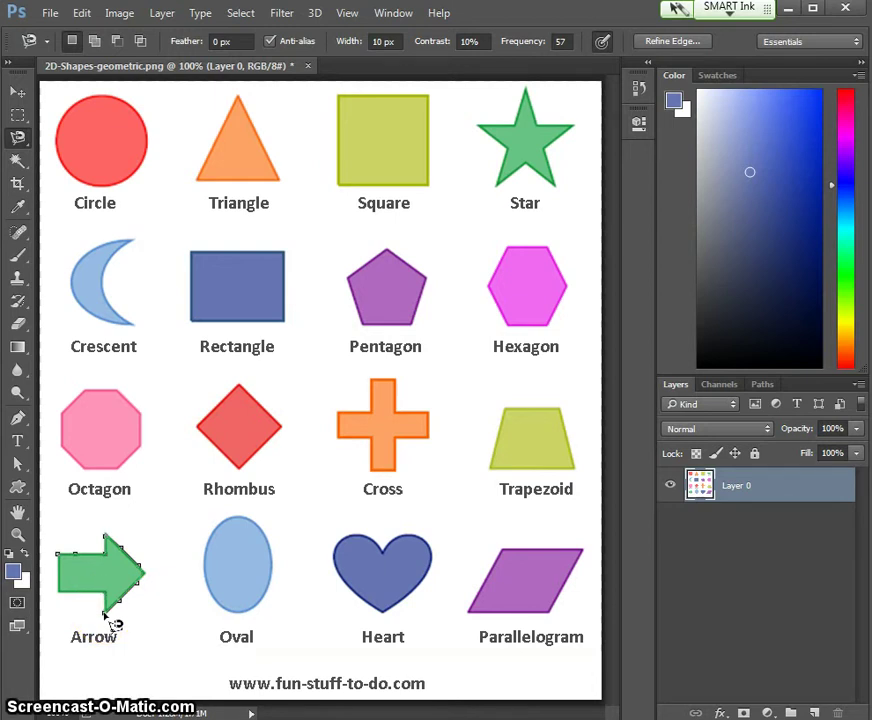
left_click(105, 596)
left_click(60, 557)
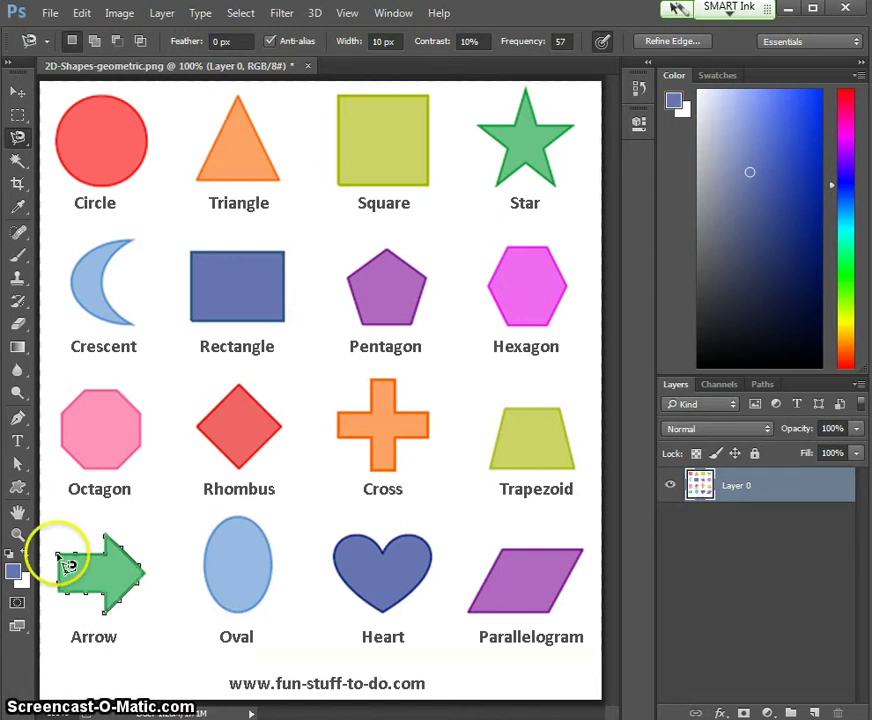
left_click(70, 587)
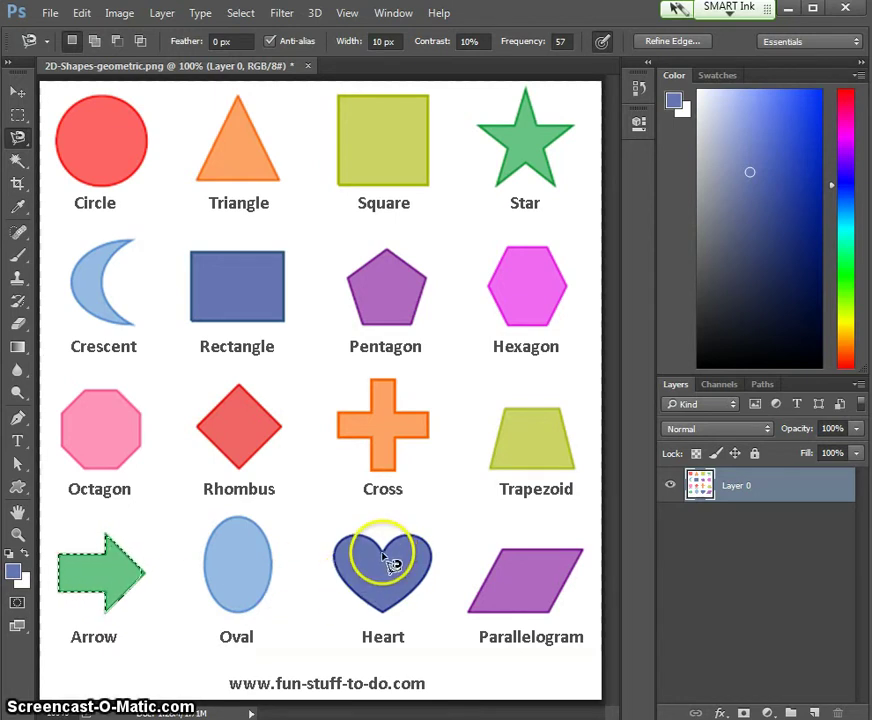
Deselect the arrow and trace the blue heart with the Magnetic Lasso Tool, starting from its upper notch.
key("ctrl+d")
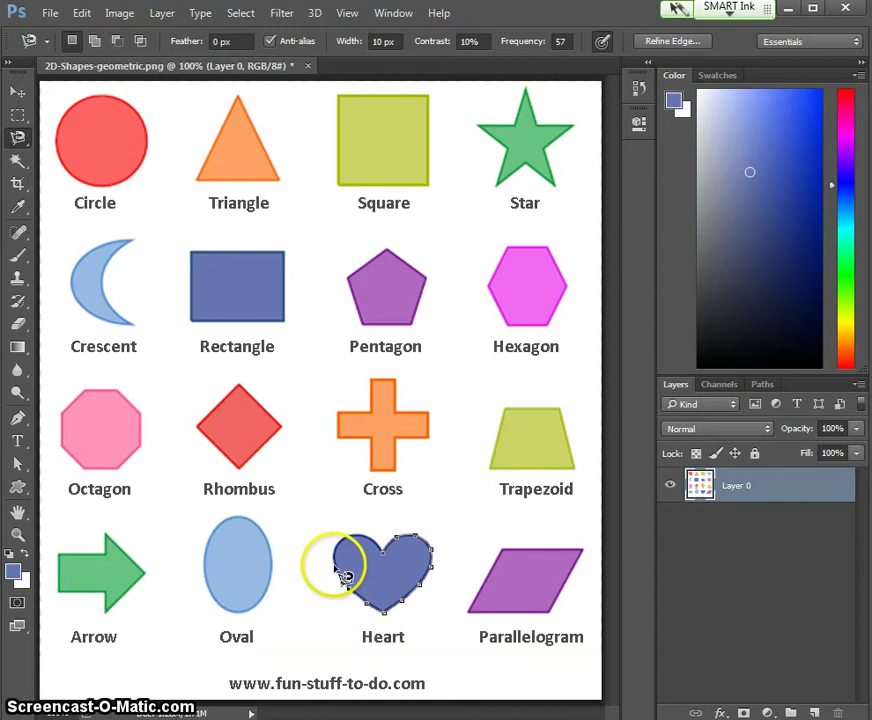
double_click(396, 566)
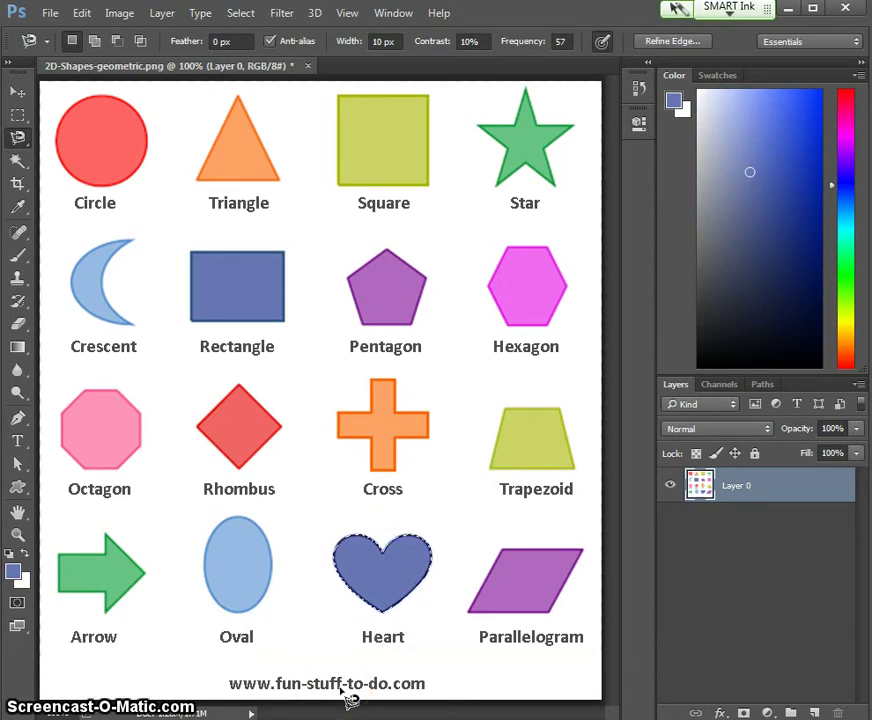
Select the green star with the Polygonal Lasso Tool, placing a point at each tip and inner corner and closing at the top tip.
left_click(20, 140)
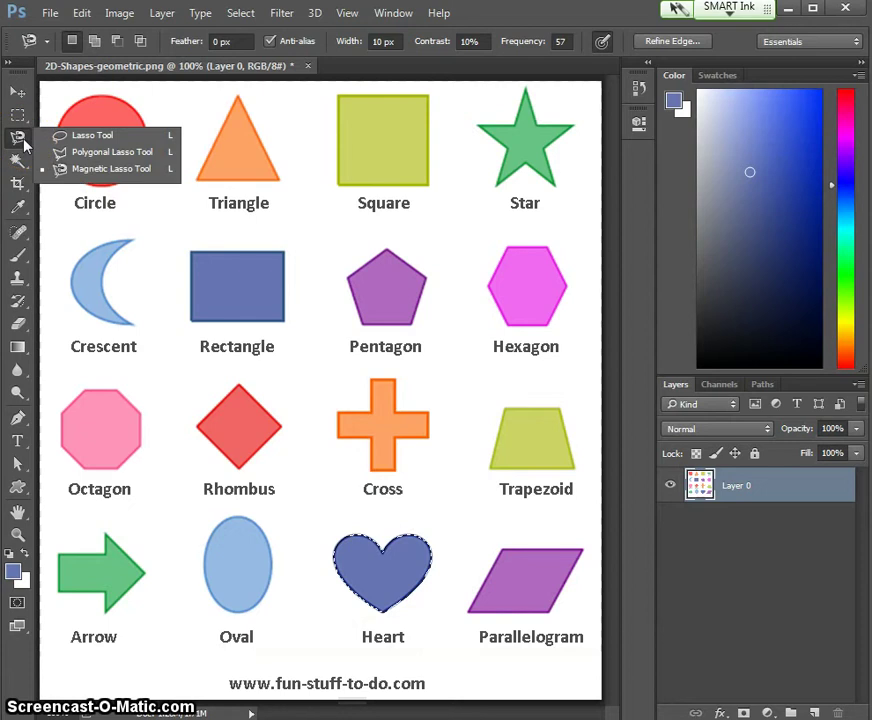
left_click(60, 152)
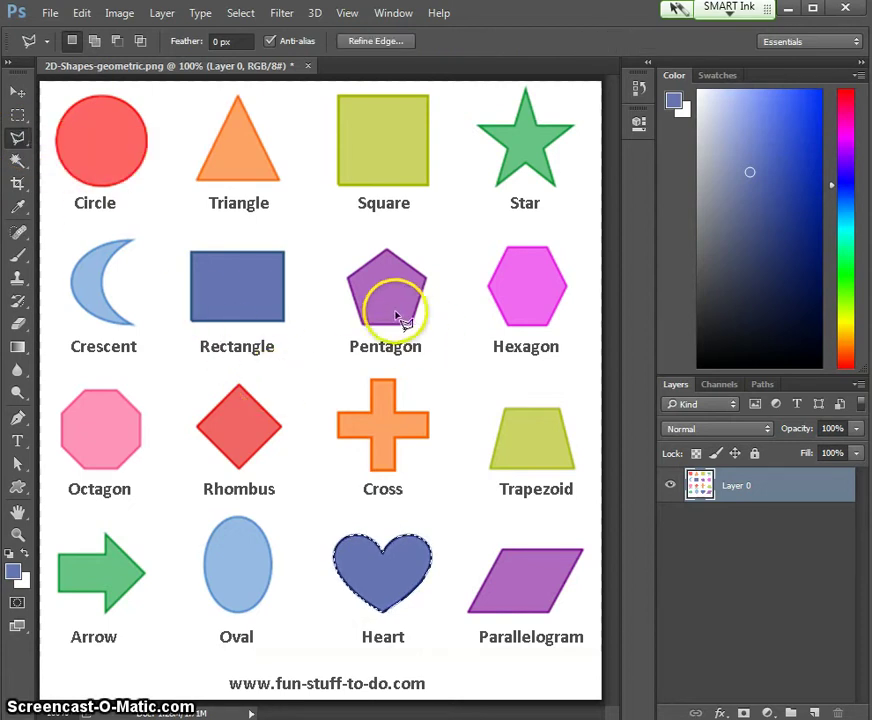
left_click(526, 89)
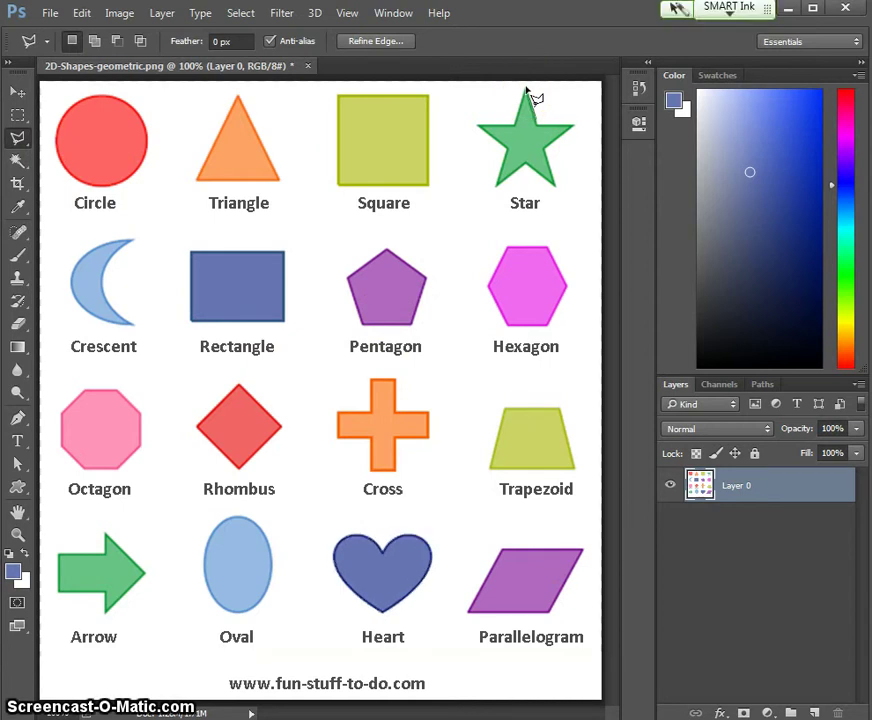
left_click(538, 125)
left_click(576, 128)
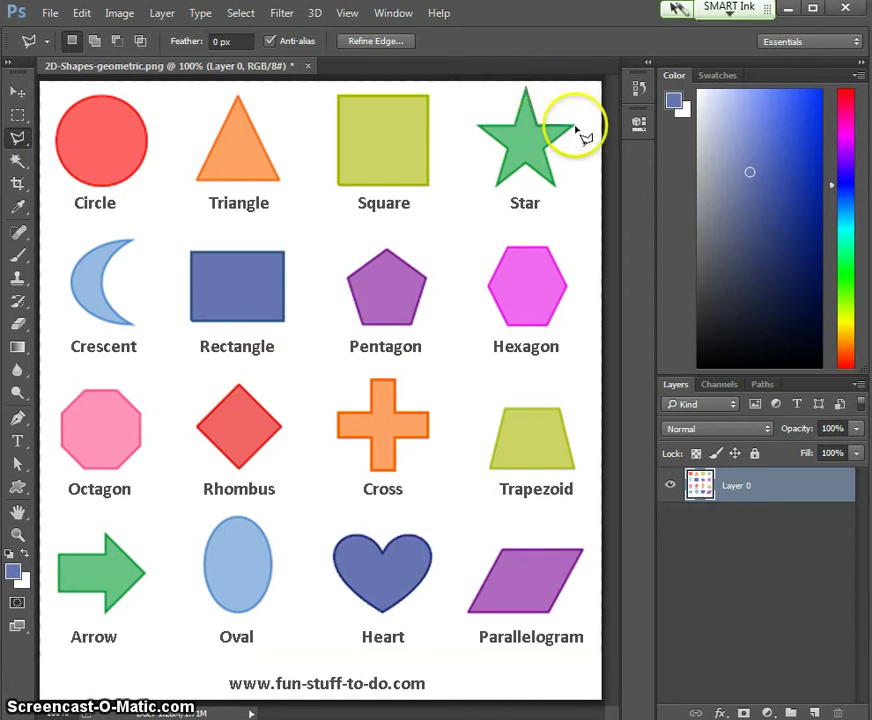
left_click(545, 150)
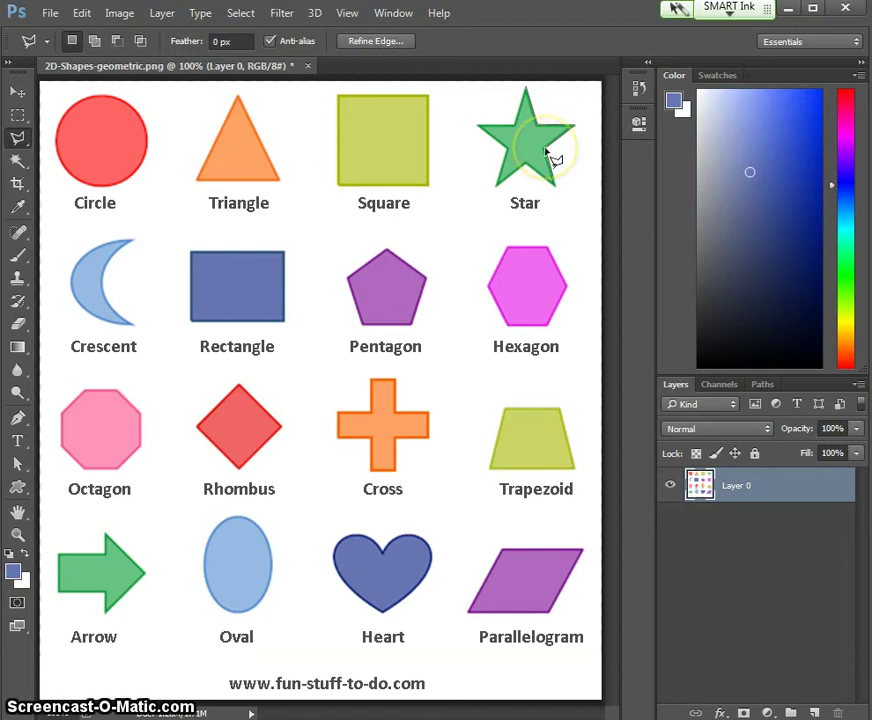
left_click(556, 188)
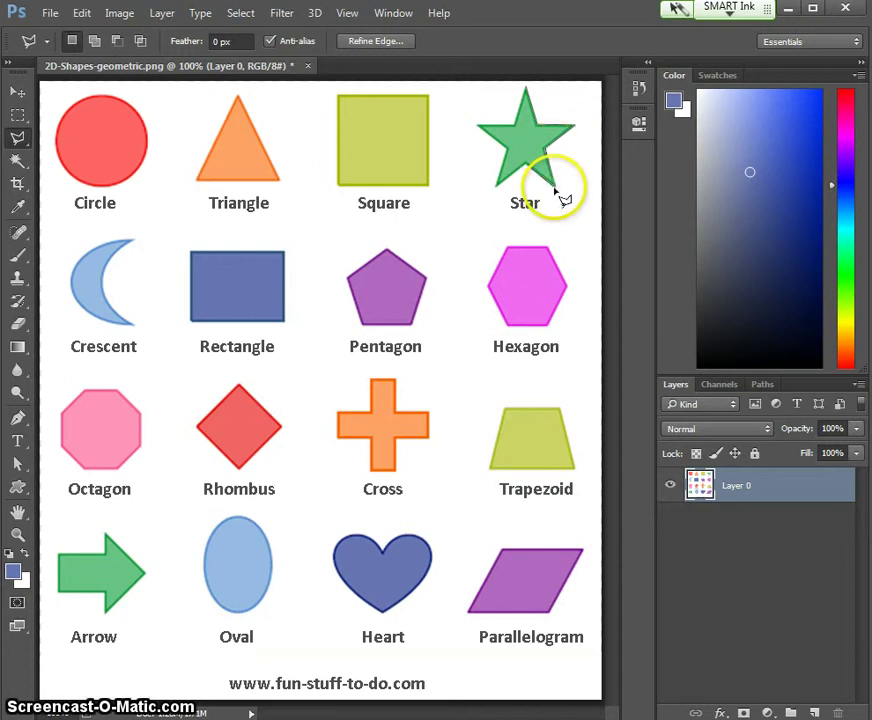
left_click(518, 168)
left_click(497, 190)
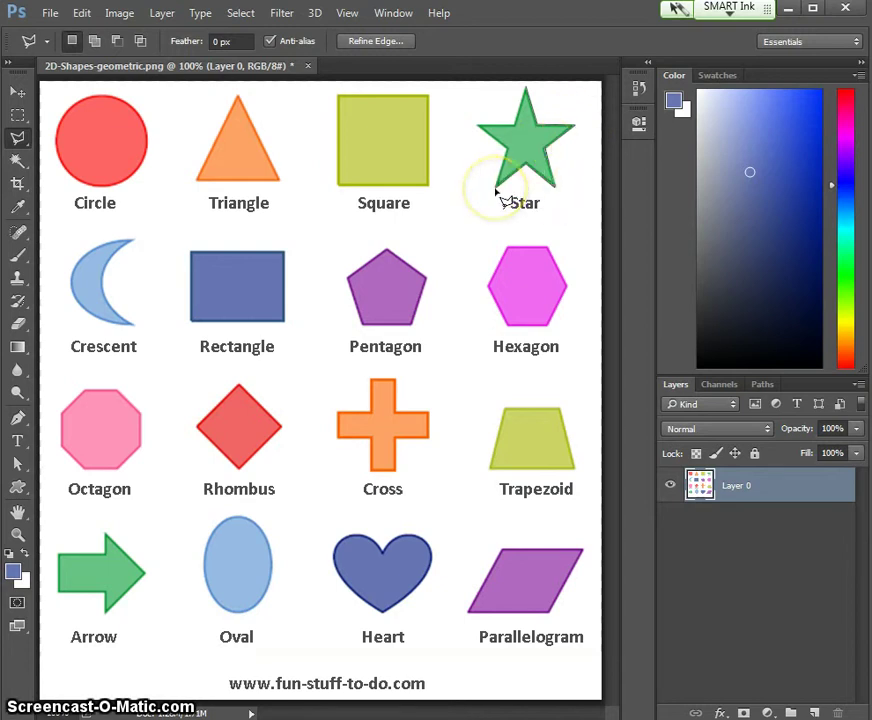
left_click(508, 152)
left_click(478, 126)
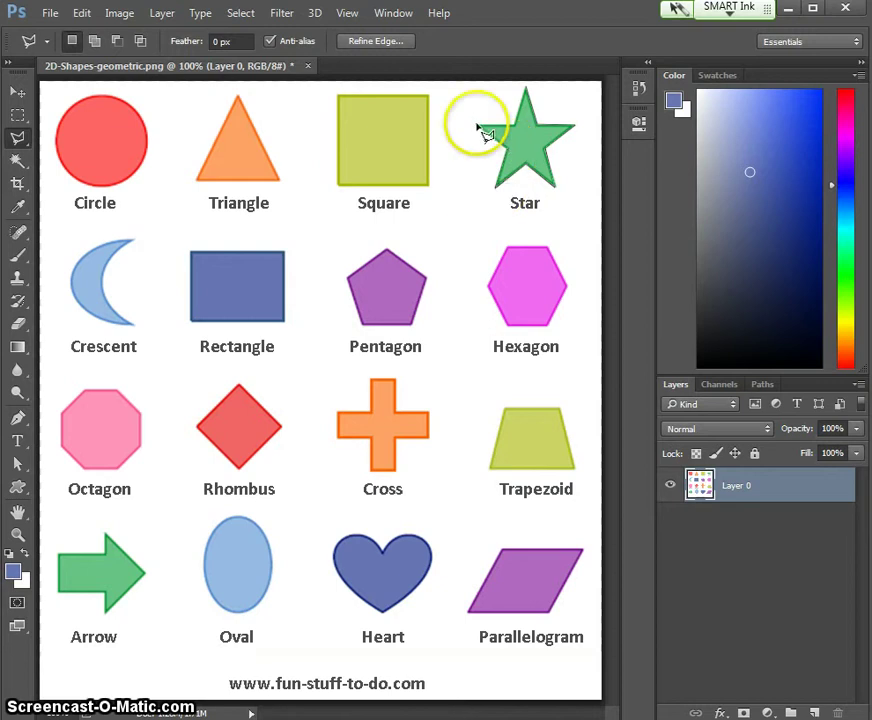
left_click(515, 125)
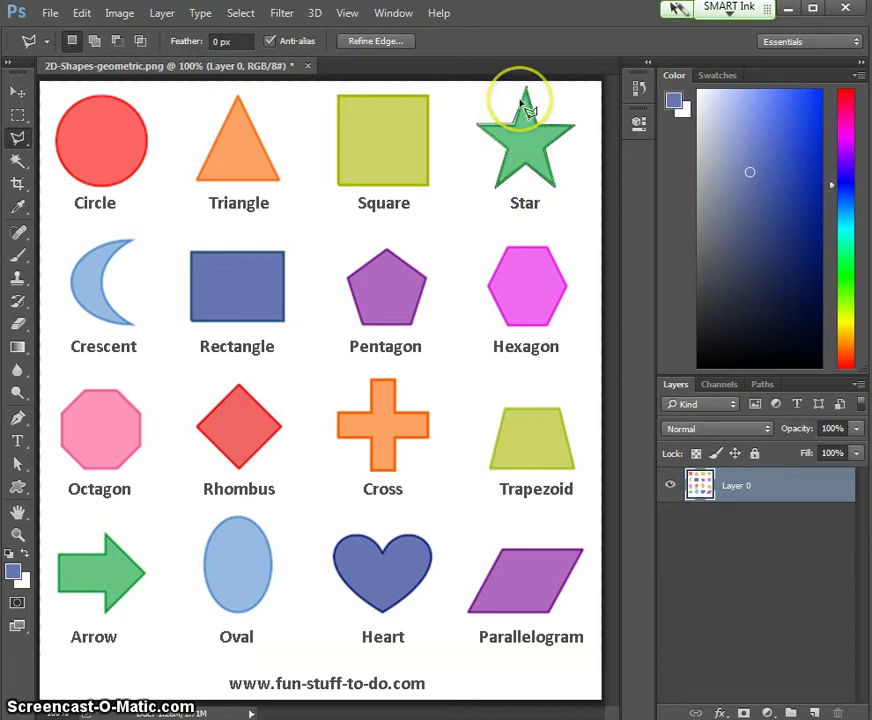
left_click(526, 88)
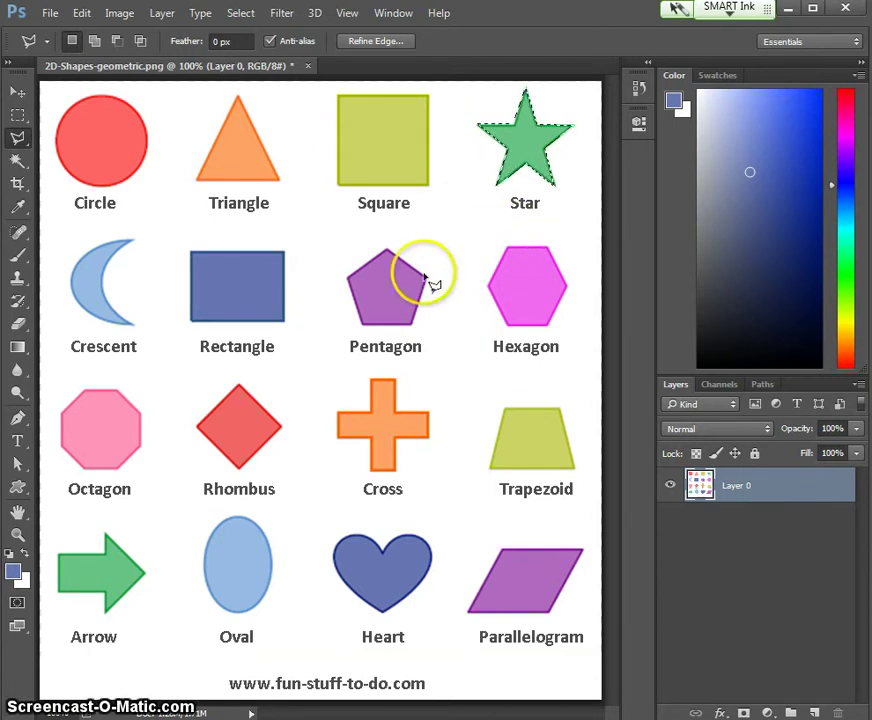
Set the Magic Wand Tool's tolerance to 32 and select the red circle's fill.
left_click(22, 168)
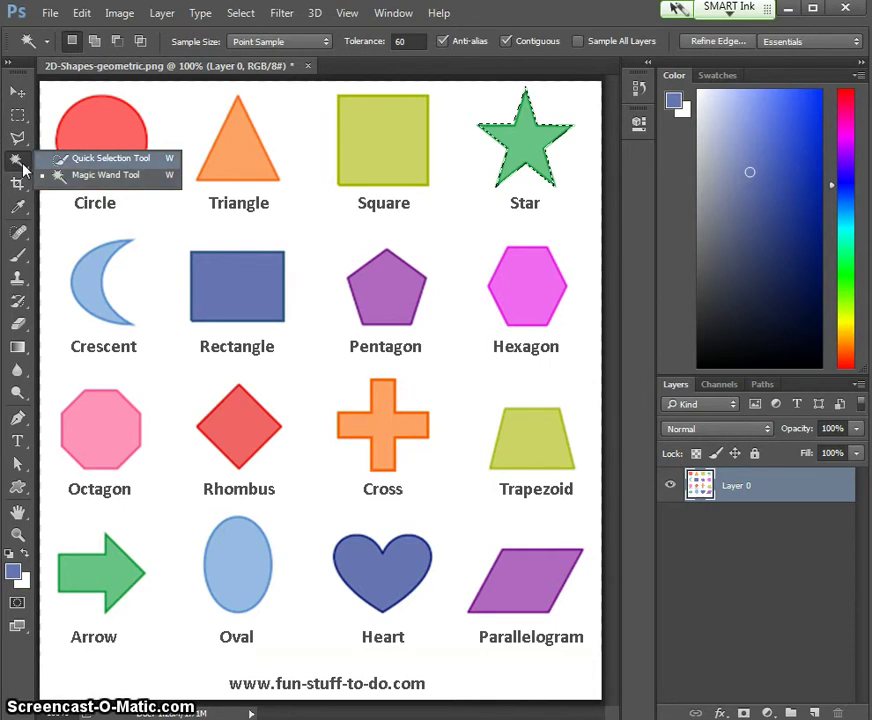
left_click(118, 163)
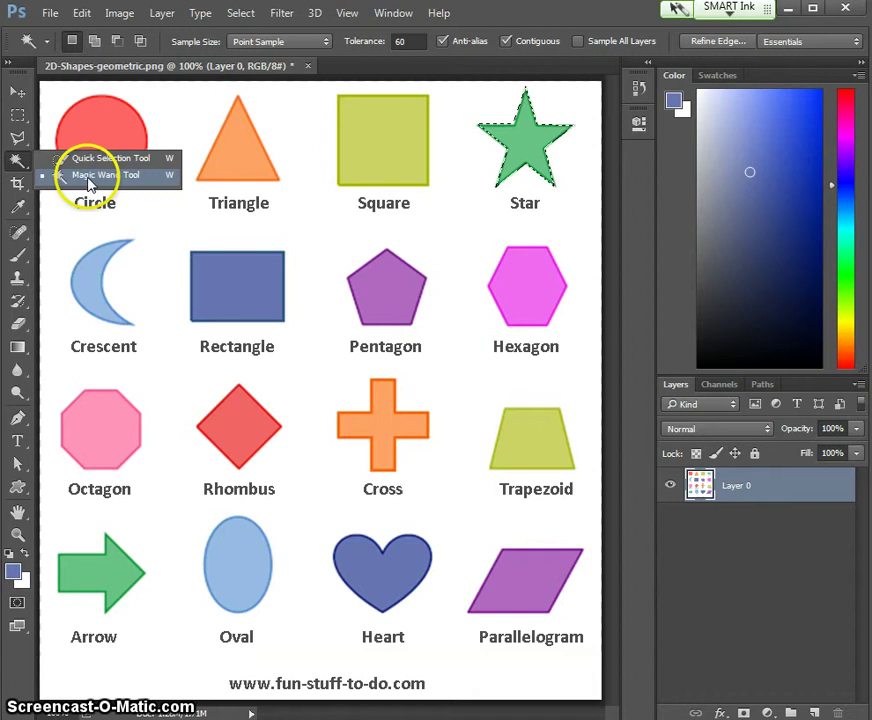
left_click(78, 175)
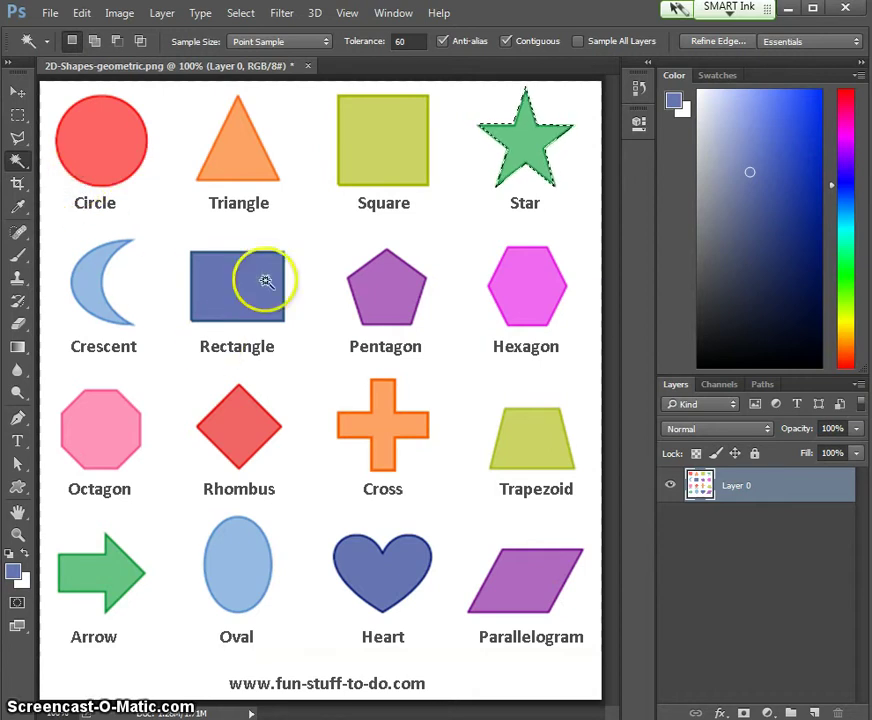
double_click(410, 41)
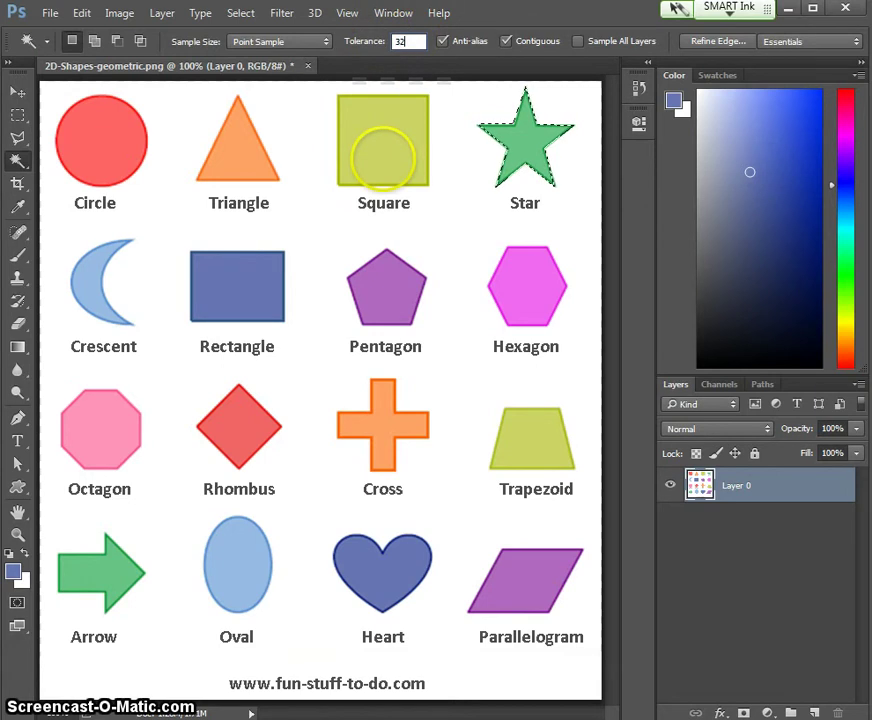
left_click(102, 141)
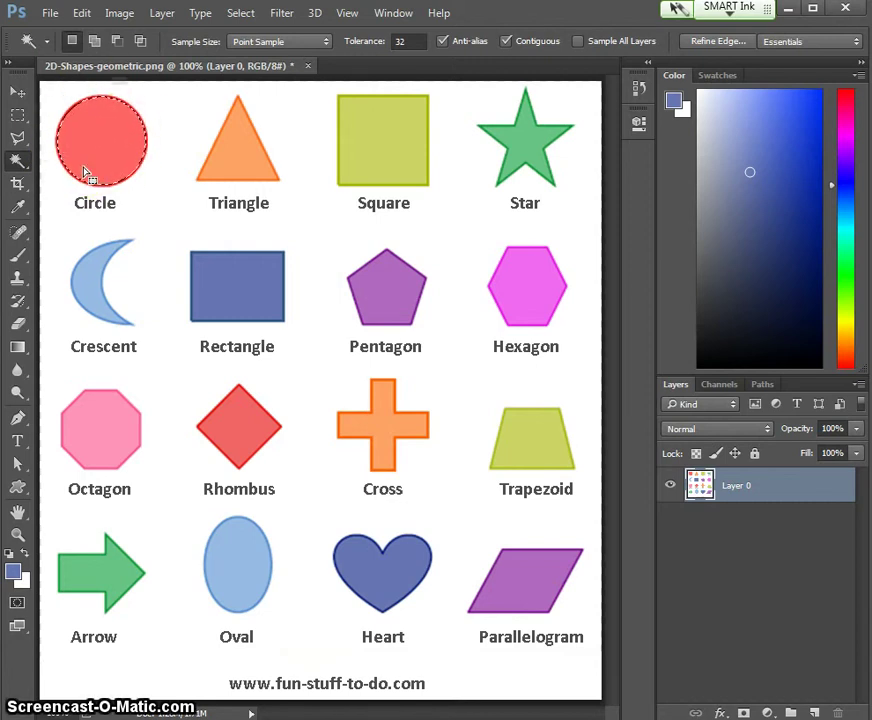
Set the Magic Wand tolerance to 60 and select the red rhombus, followed by the pink hexagon in its place.
left_click(419, 42)
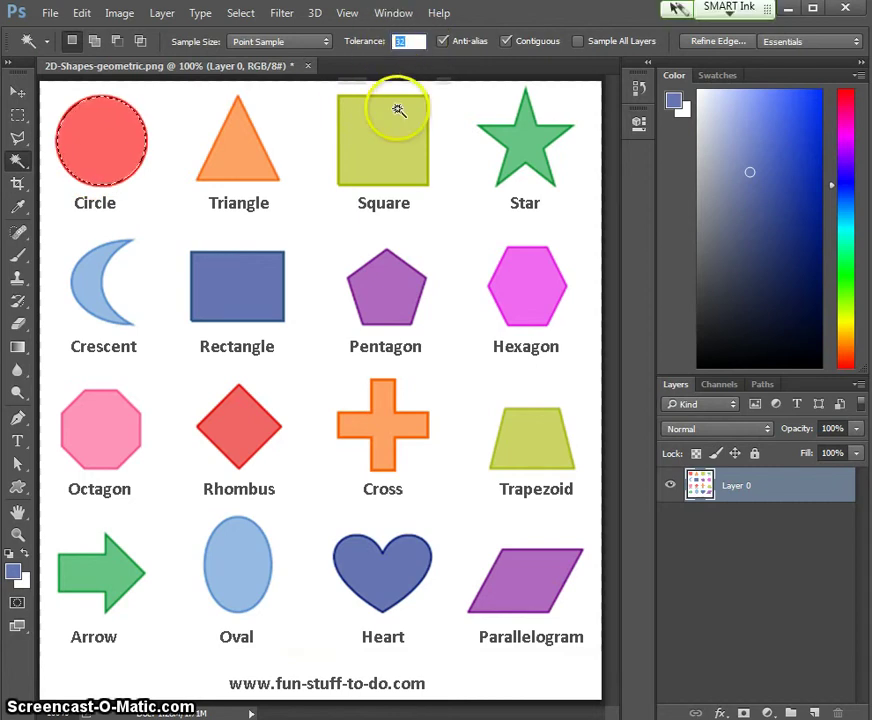
left_click(239, 430)
left_click(241, 433)
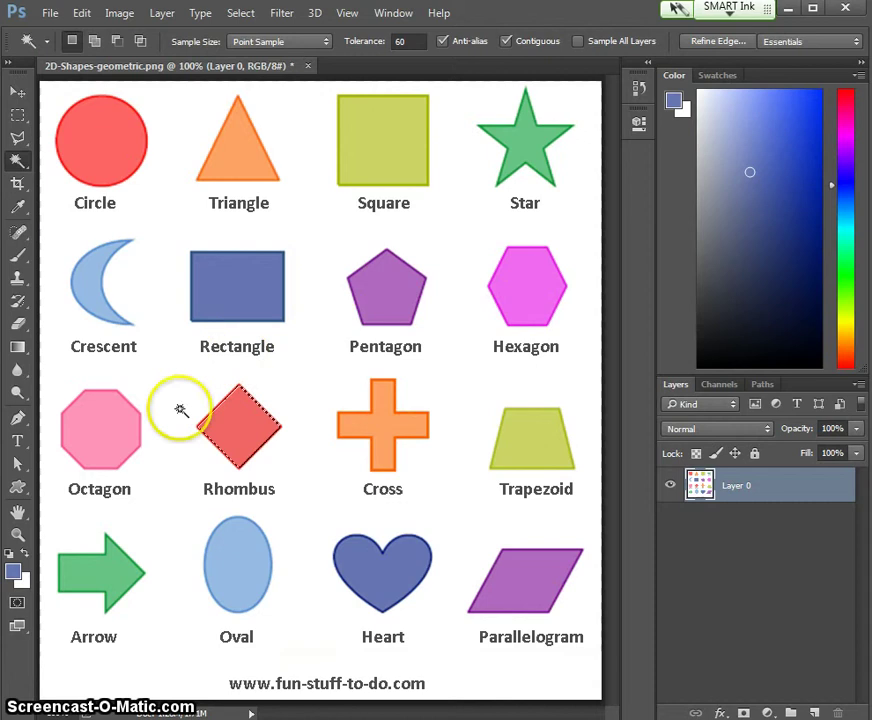
left_click(531, 286)
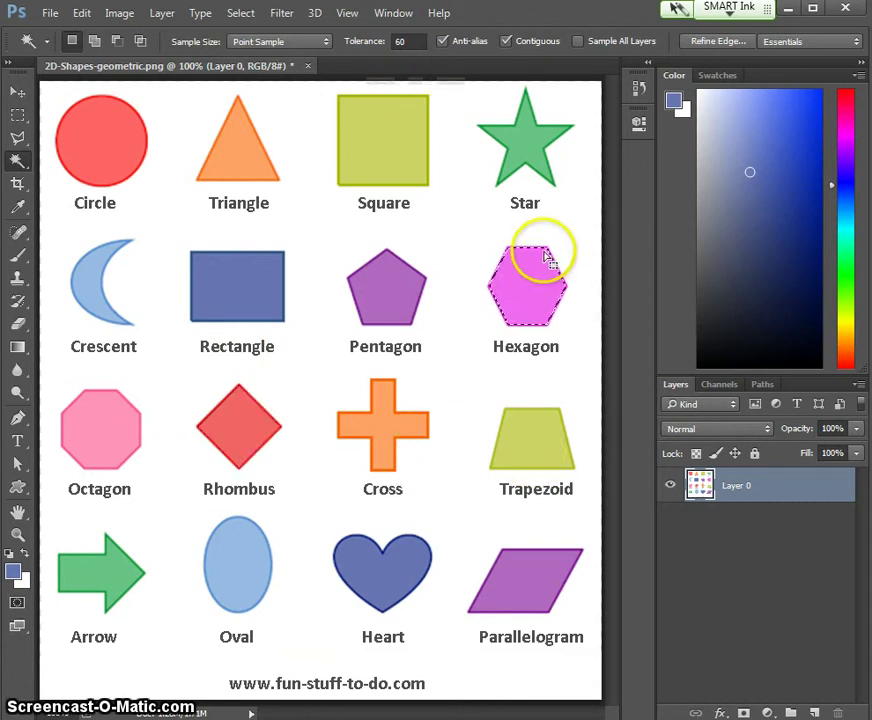
Set the Magic Wand tolerance to 100 and select the green star.
left_click(408, 41)
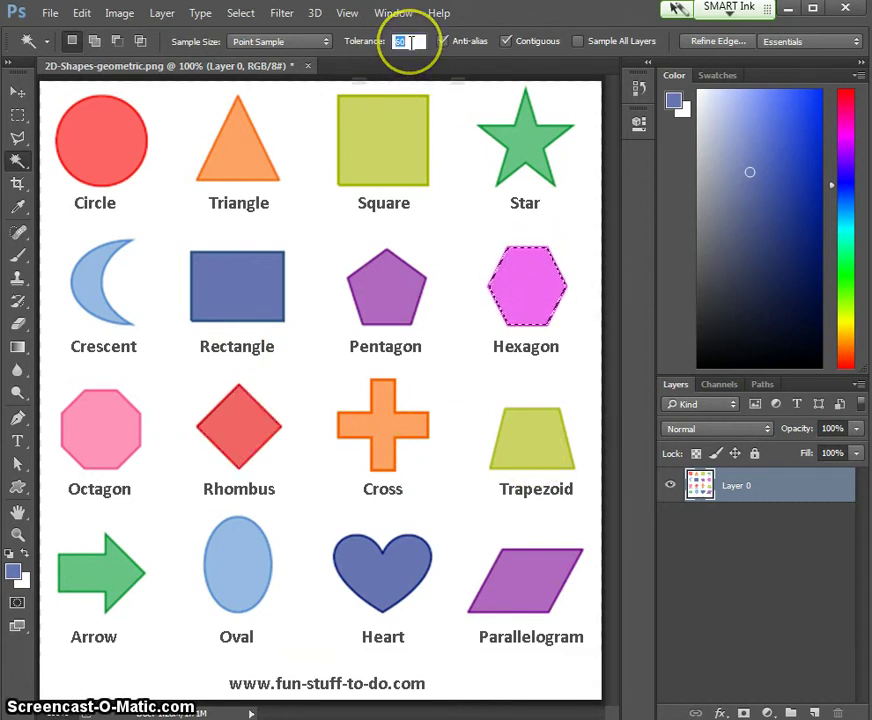
type("100")
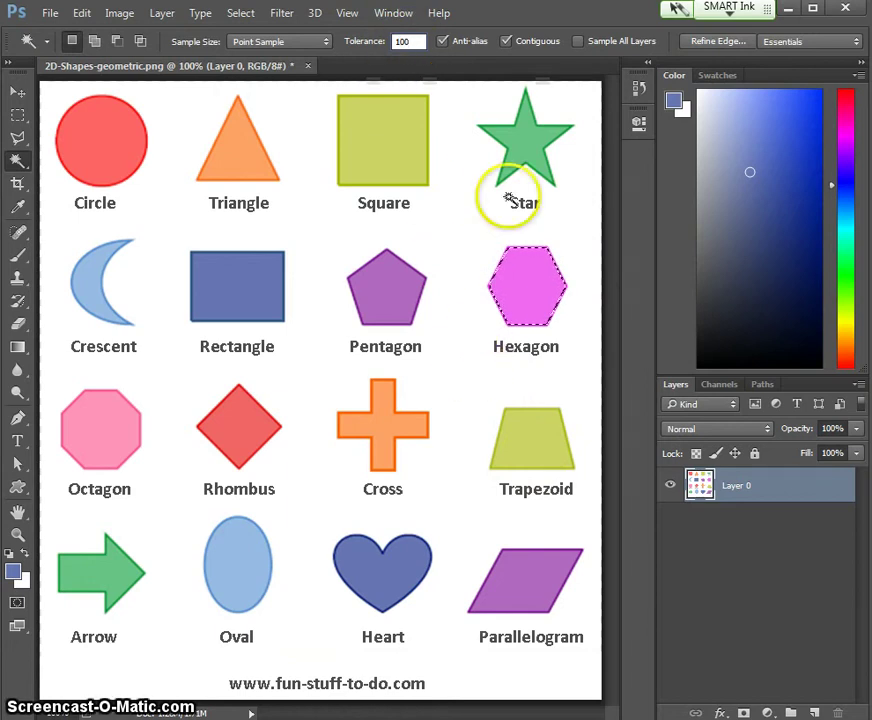
left_click(522, 138)
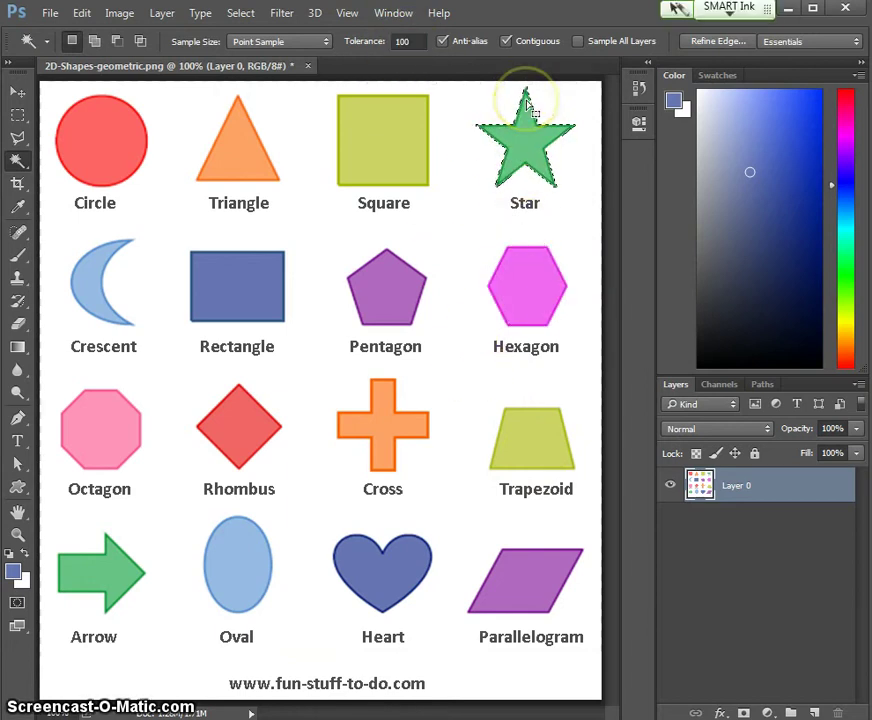
Select the pink hexagon with the Magic Wand and extend the selection to similar colours across the image.
left_click(535, 293)
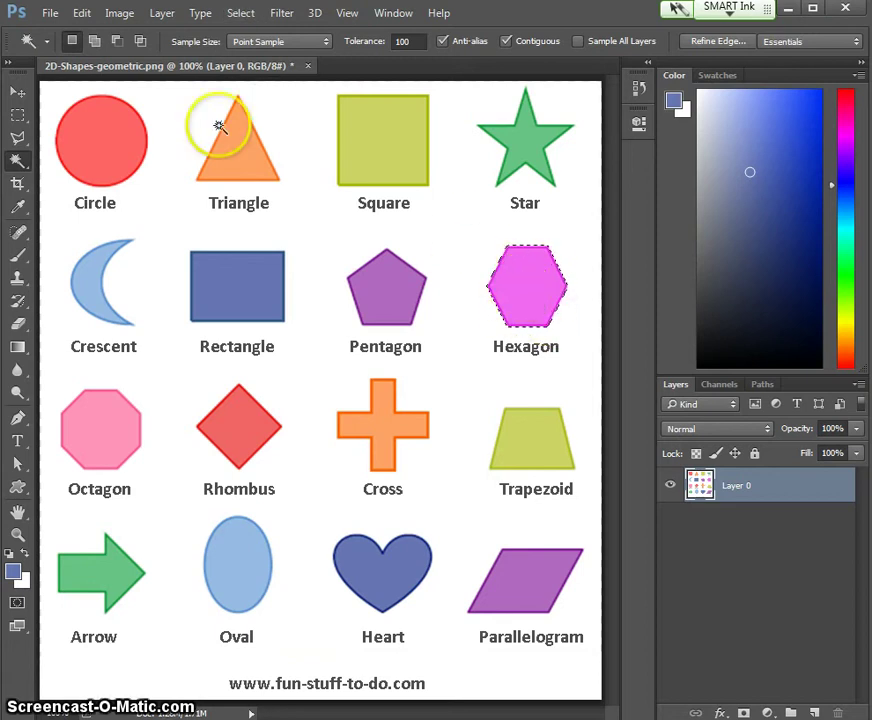
left_click(243, 15)
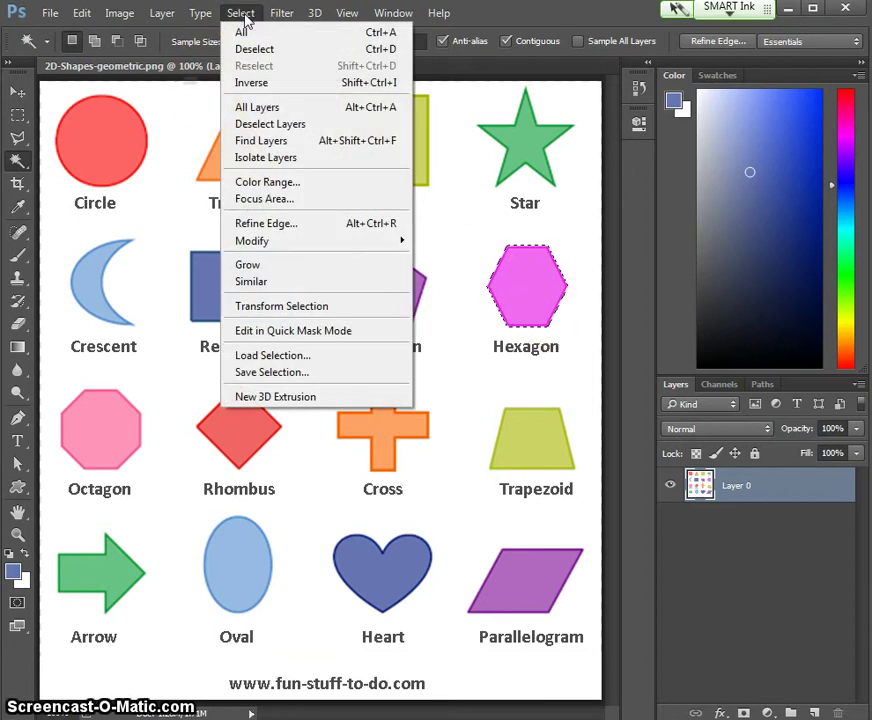
left_click(268, 283)
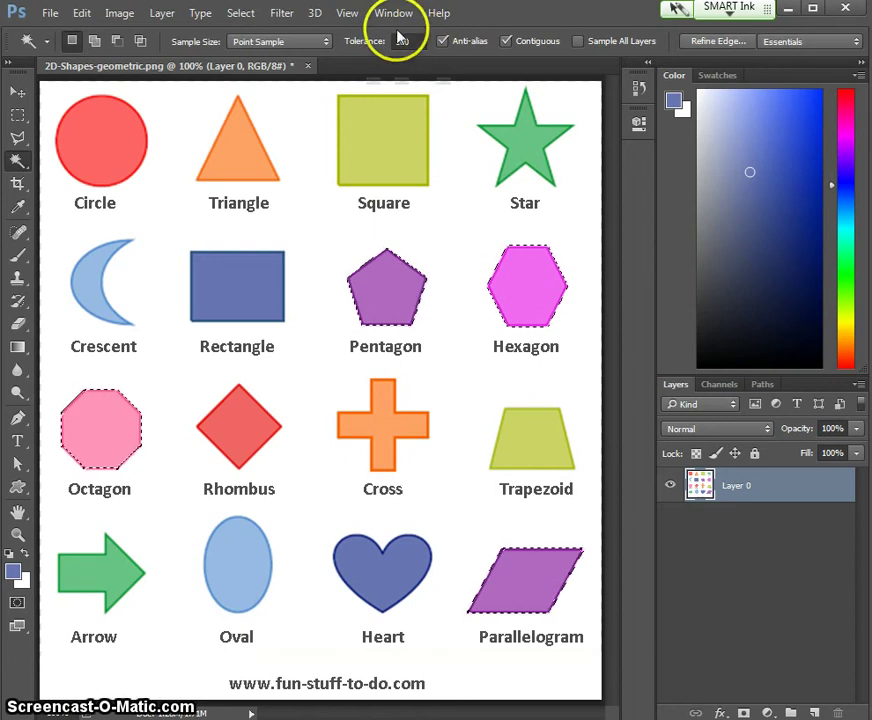
Set the Magic Wand tolerance to 32, select the blue crescent and extend the selection to similar colours.
left_click_drag(415, 42, 379, 42)
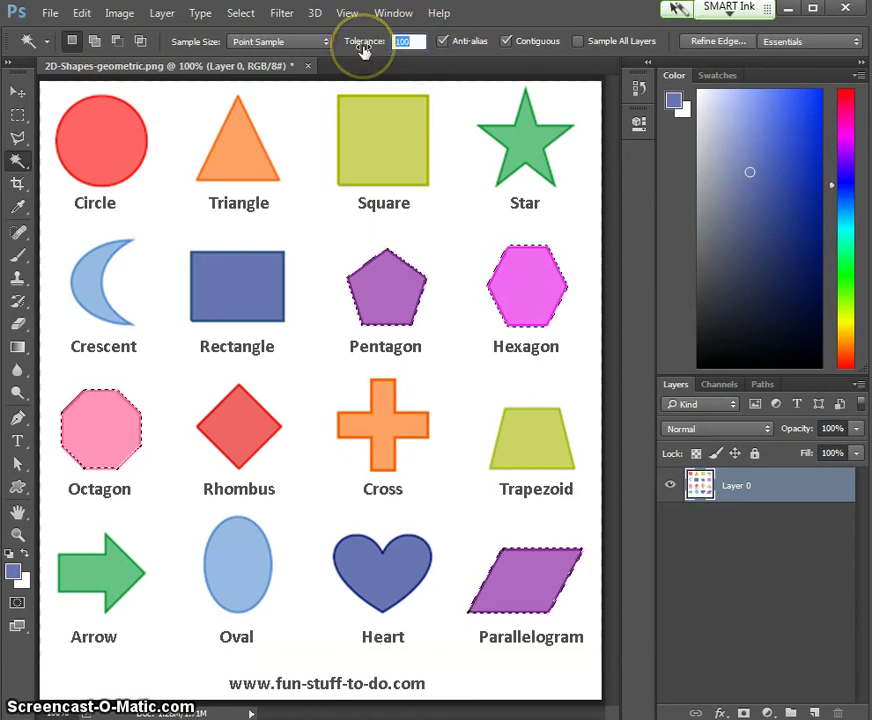
key("BackSpace")
type("32")
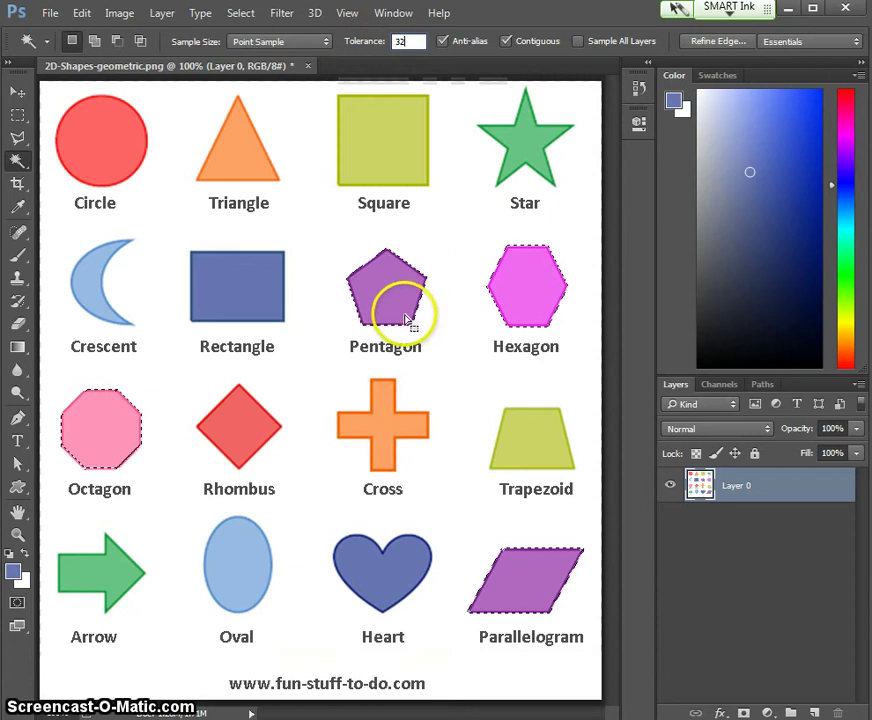
left_click(91, 283)
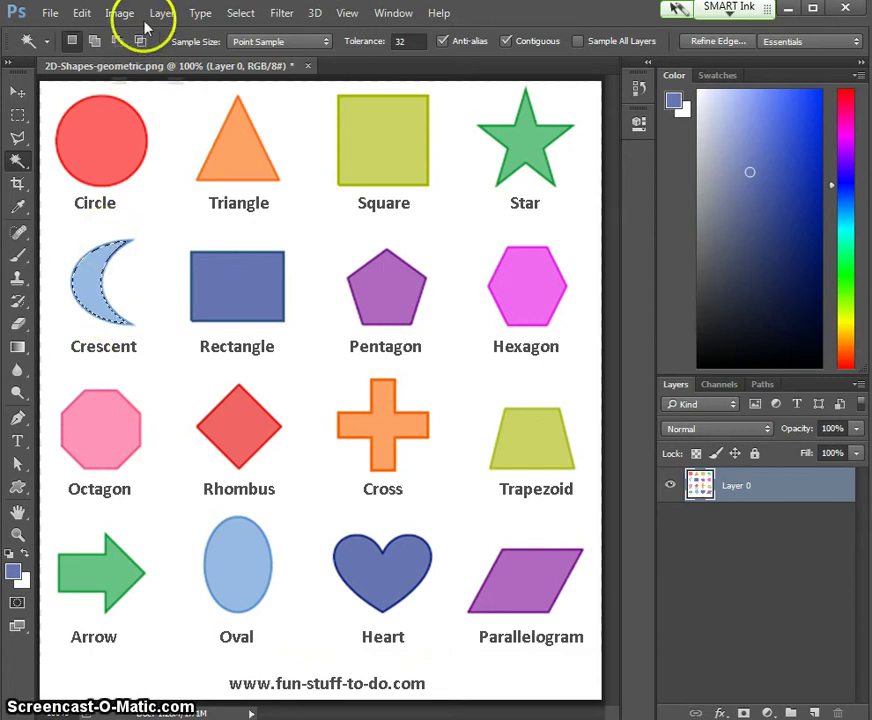
left_click(230, 15)
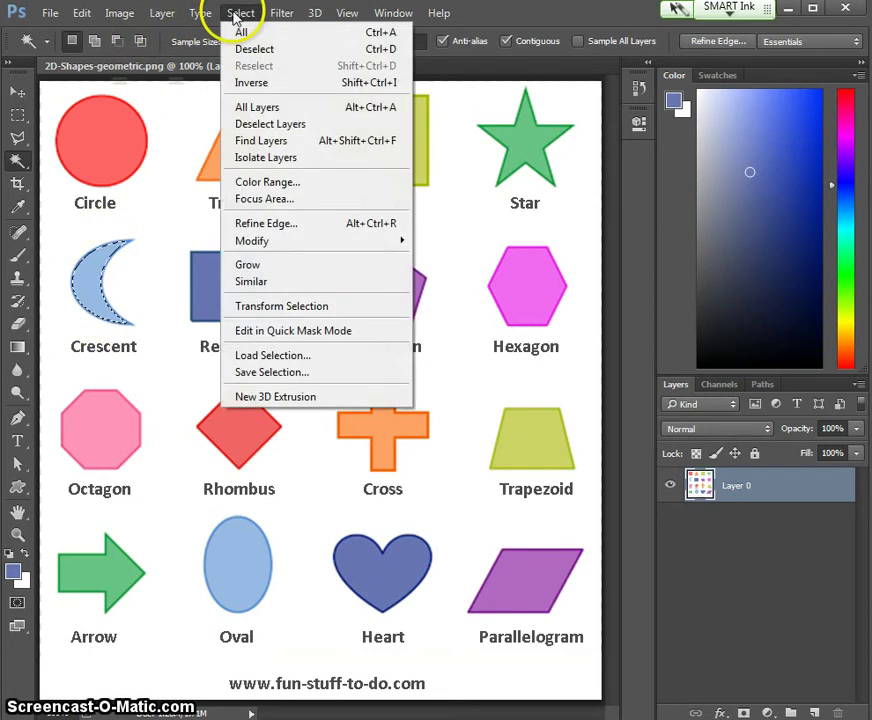
left_click(282, 286)
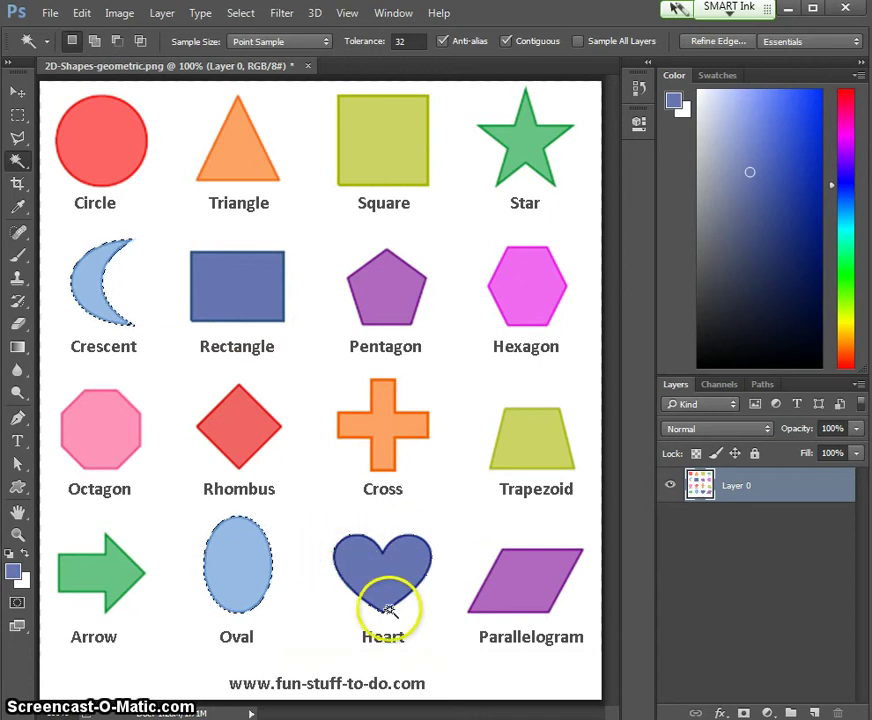
Set the tolerance to 70 and extend the existing blue selection to similar colours again.
left_click(400, 41)
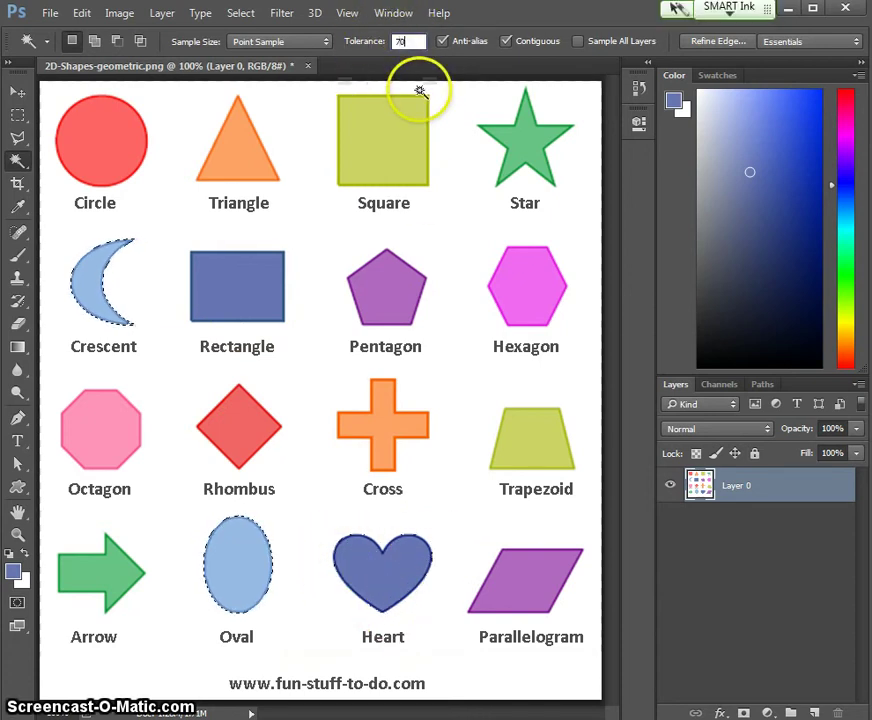
type("70")
left_click(244, 14)
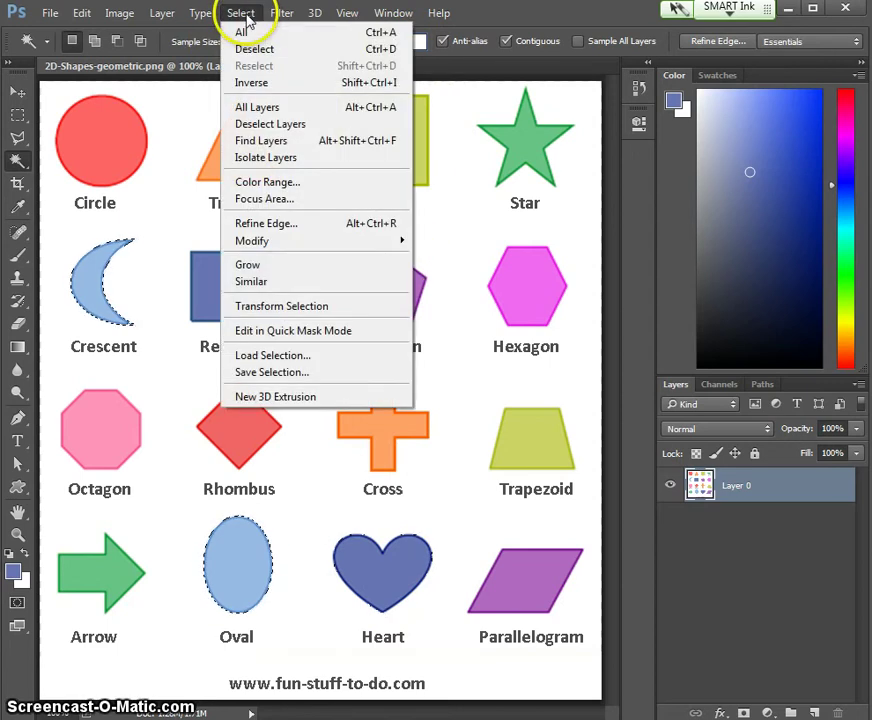
left_click(252, 282)
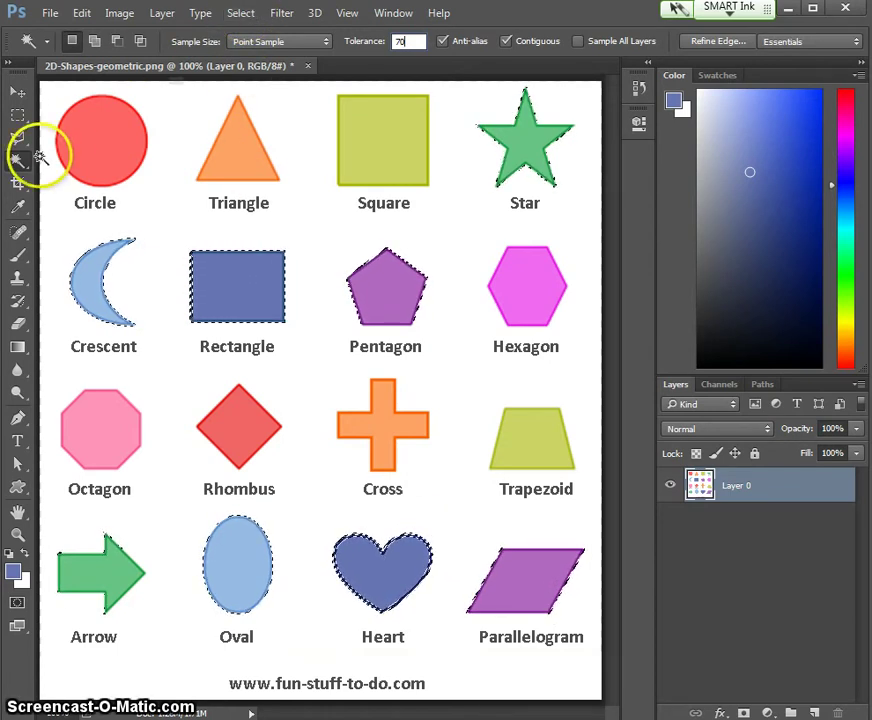
Set the Magic Wand tolerance to 32 and select the fill of the square.
double_click(408, 41)
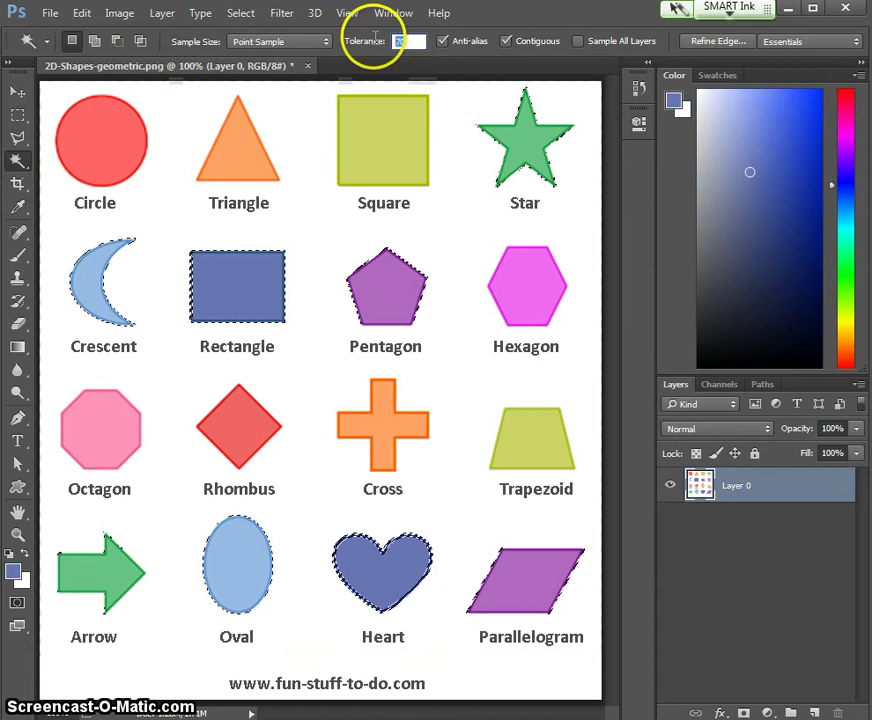
type("32")
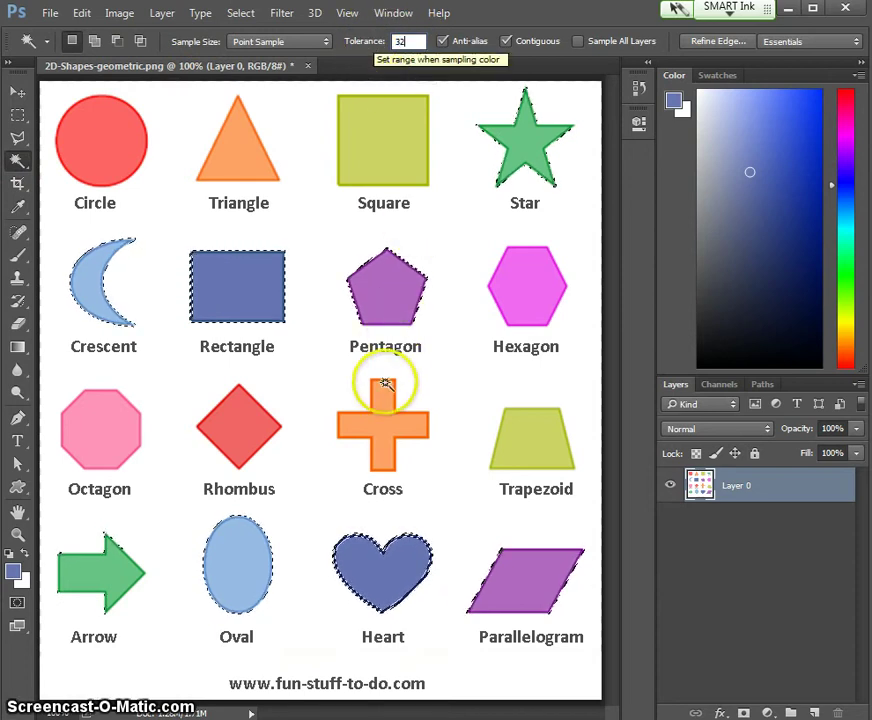
left_click(389, 142)
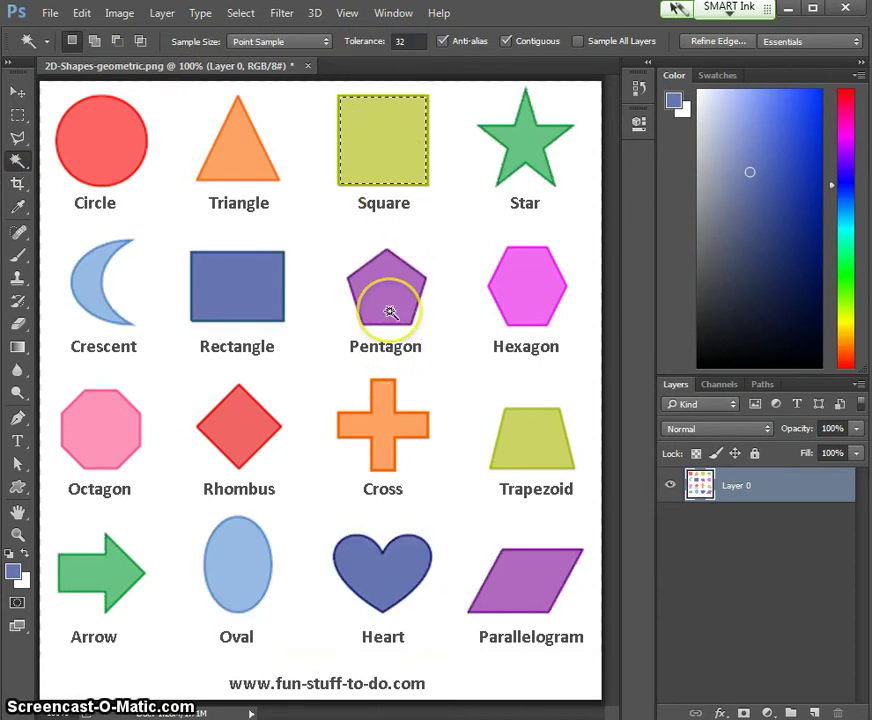
Turn the square's selection into a border selection 6 pixels wide.
left_click(240, 14)
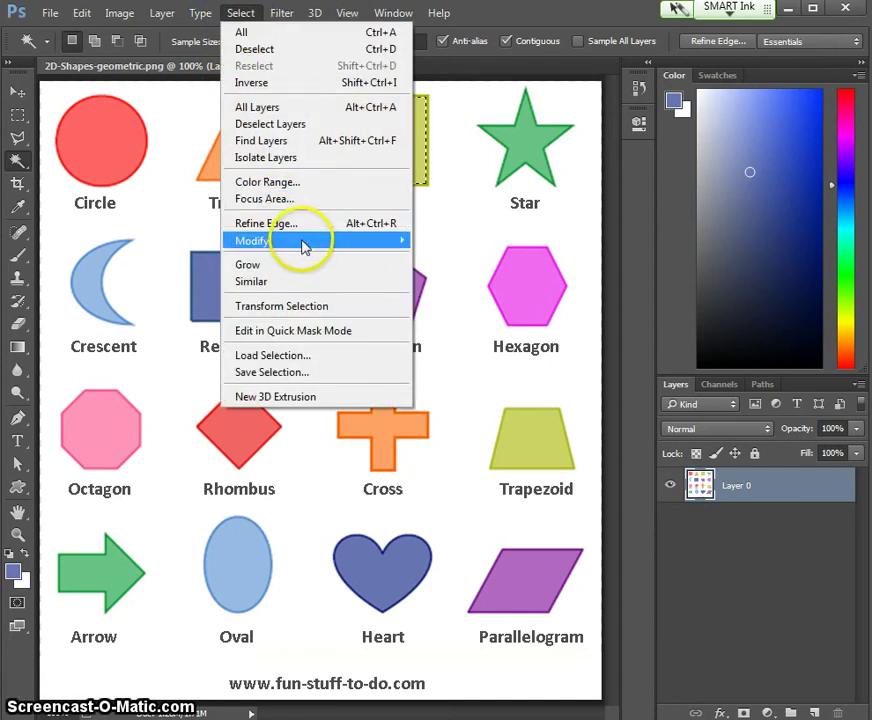
mouse_move(305, 247)
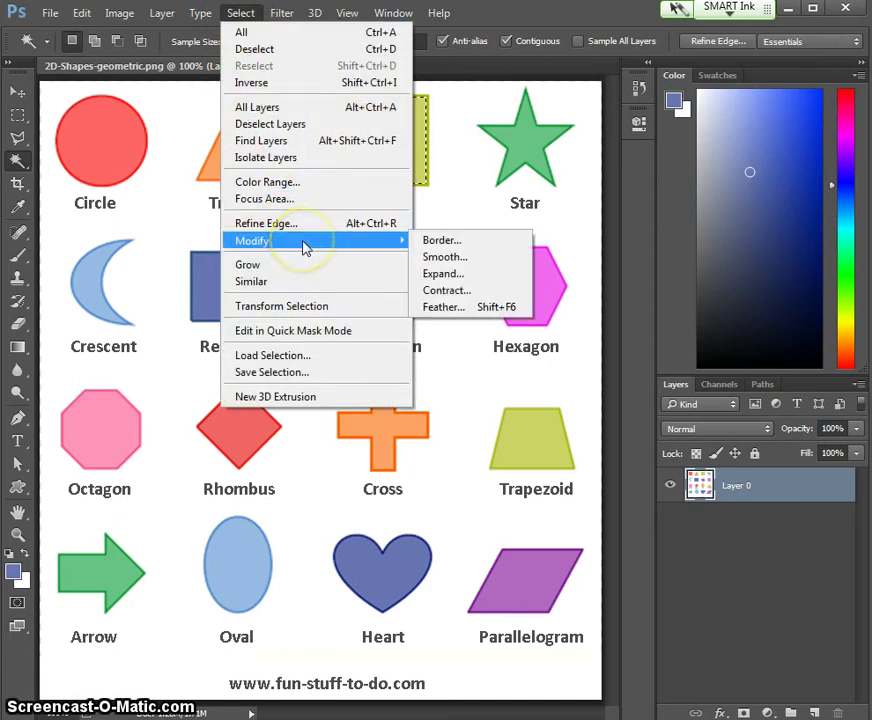
left_click(441, 241)
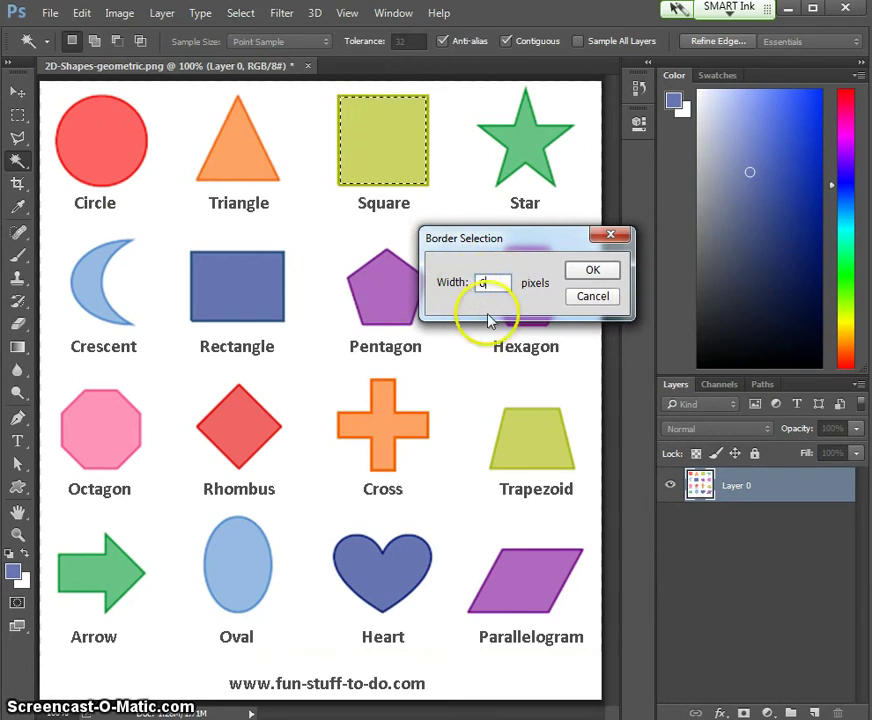
type("6")
left_click(591, 271)
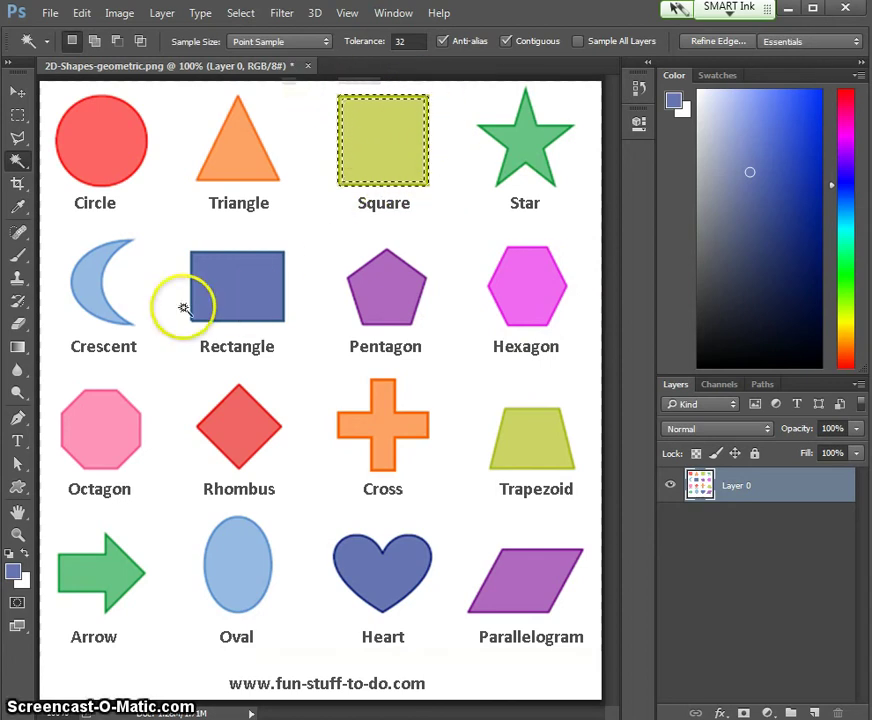
Activate the Brush Tool and set the foreground colour to dark olive yellow, 999900.
left_click(18, 258)
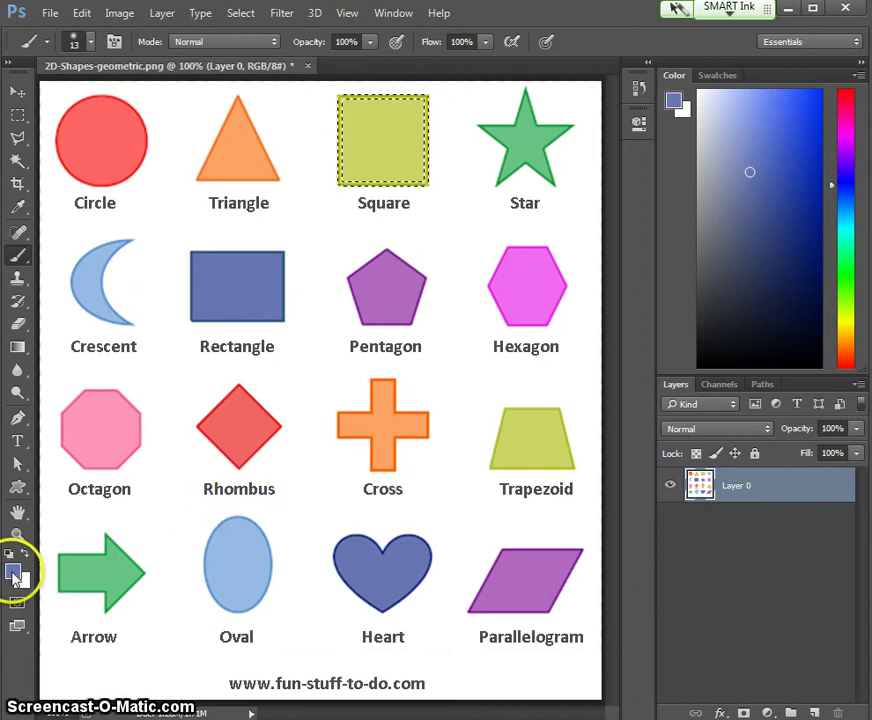
left_click(14, 573)
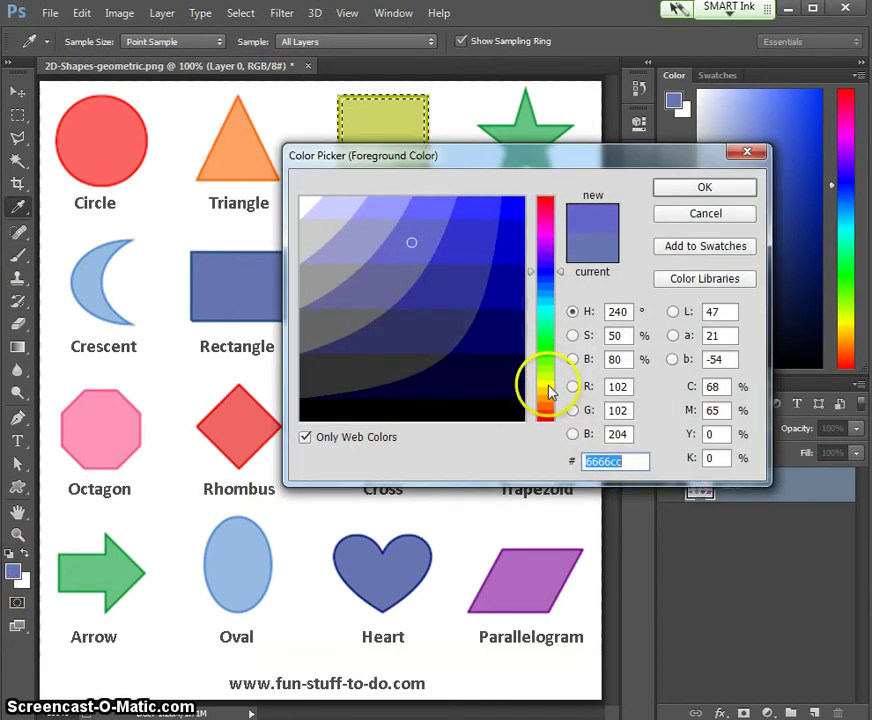
left_click(552, 387)
left_click(511, 286)
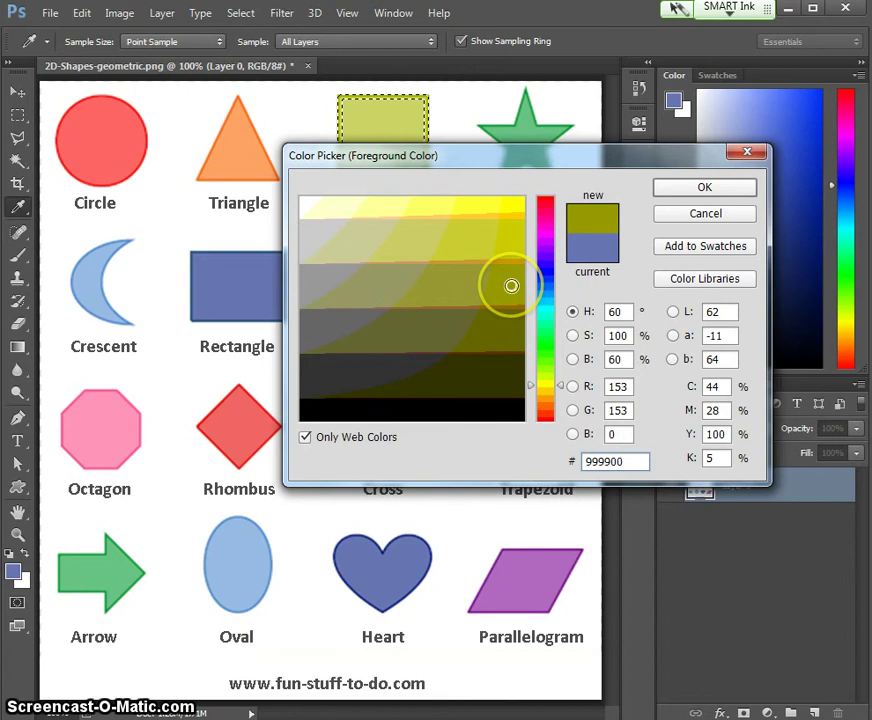
left_click(716, 192)
Paint over the border selection around the square with the Brush Tool and deselect it.
key("b")
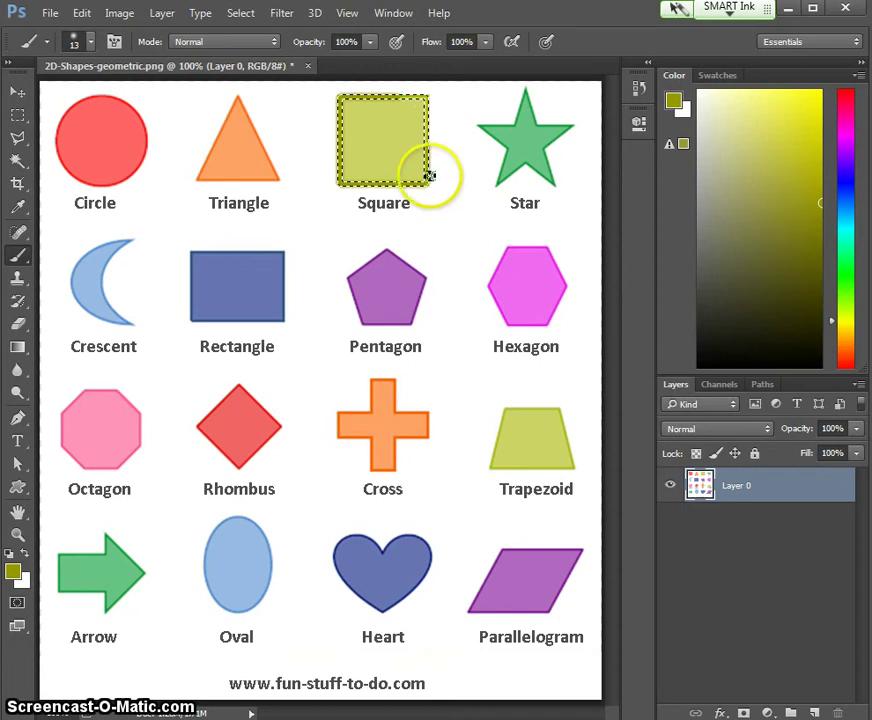
mouse_move(430, 176)
left_mouse_down()
mouse_move(431, 96)
mouse_move(416, 105)
mouse_move(430, 97)
mouse_move(366, 91)
mouse_move(435, 95)
mouse_move(337, 86)
mouse_move(329, 140)
mouse_move(348, 129)
mouse_move(343, 182)
mouse_move(418, 178)
mouse_move(435, 120)
mouse_move(429, 87)
mouse_move(439, 159)
mouse_move(403, 190)
left_mouse_up()
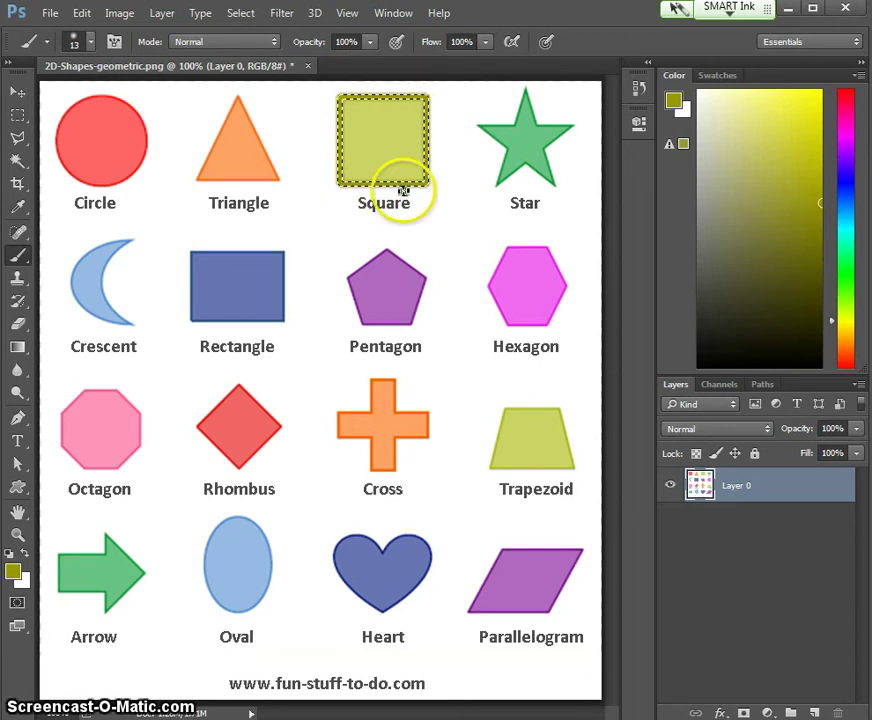
left_click(240, 14)
left_click(271, 53)
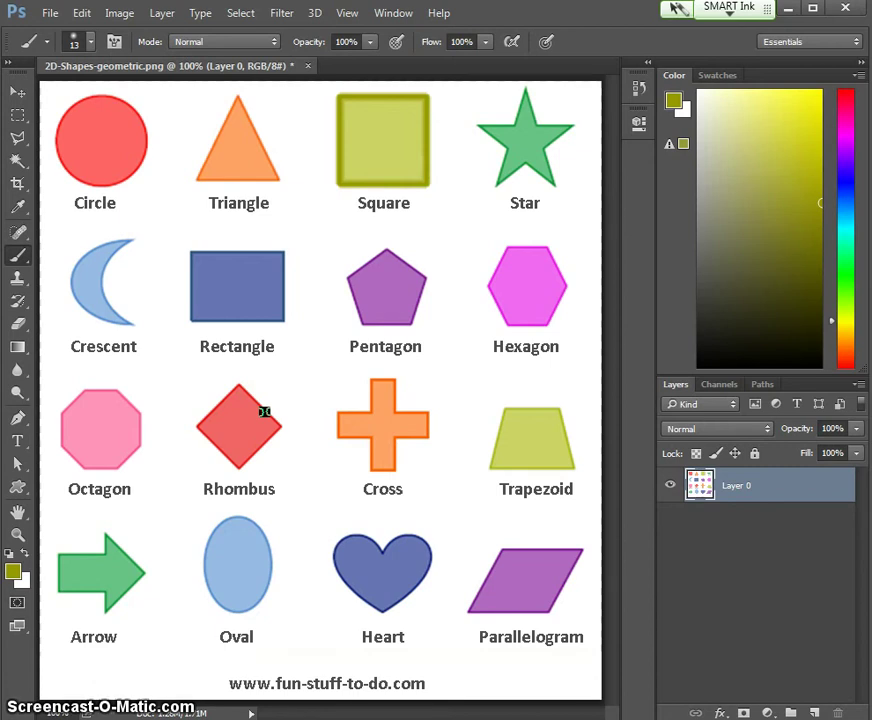
left_click(271, 369)
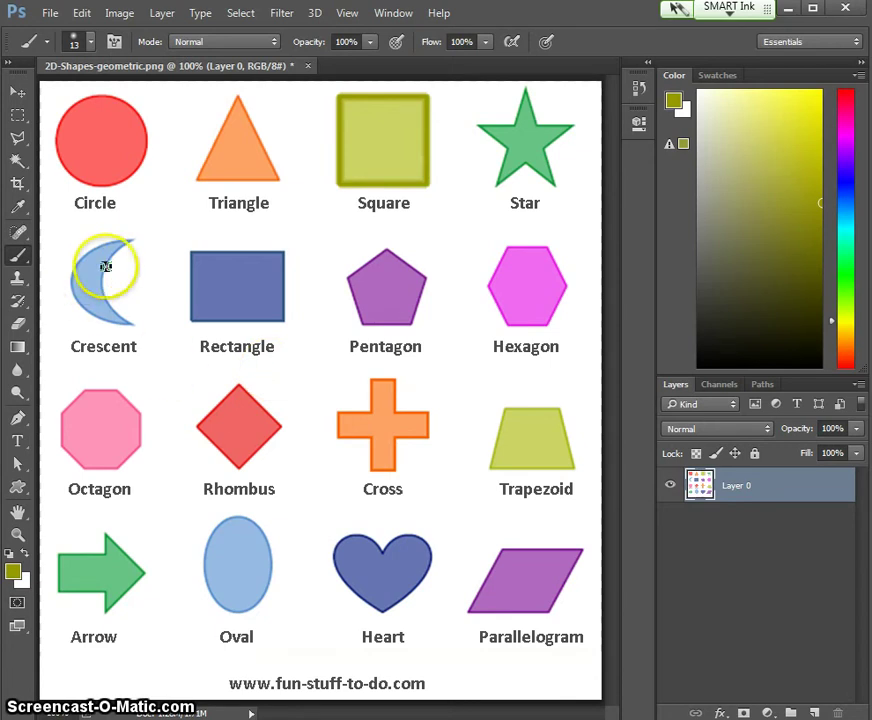
Start a Color Range selection, sample the crescent's light blue fill and set the fuzziness to 79.
left_click(241, 13)
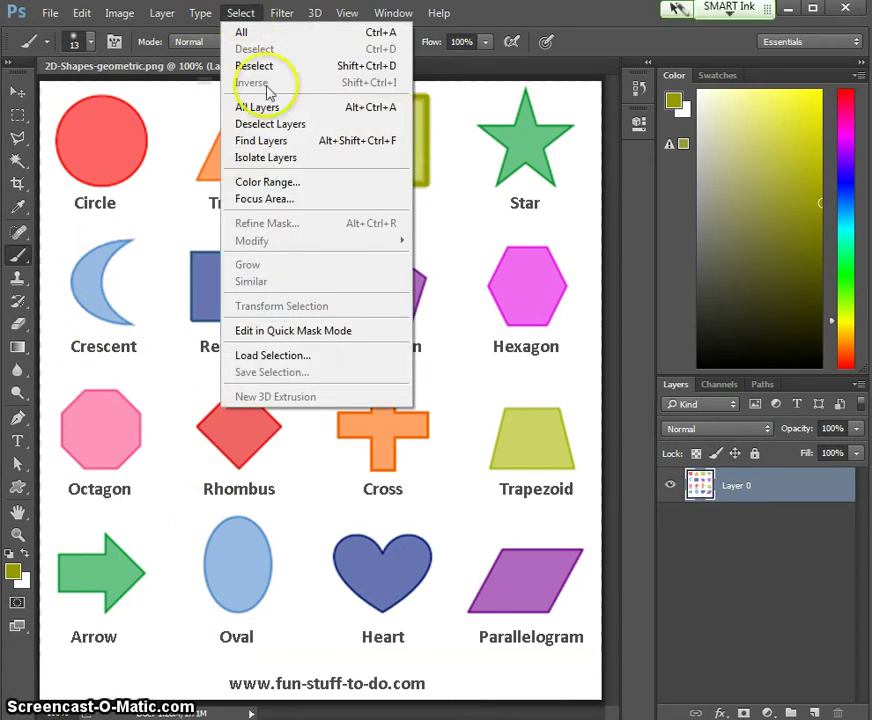
left_click(285, 182)
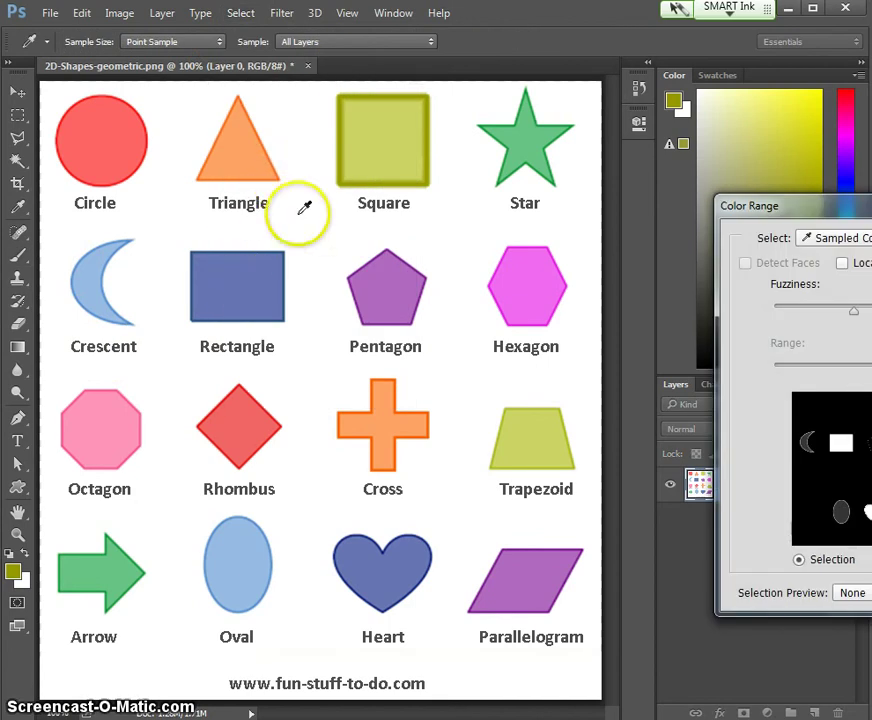
left_click(95, 268)
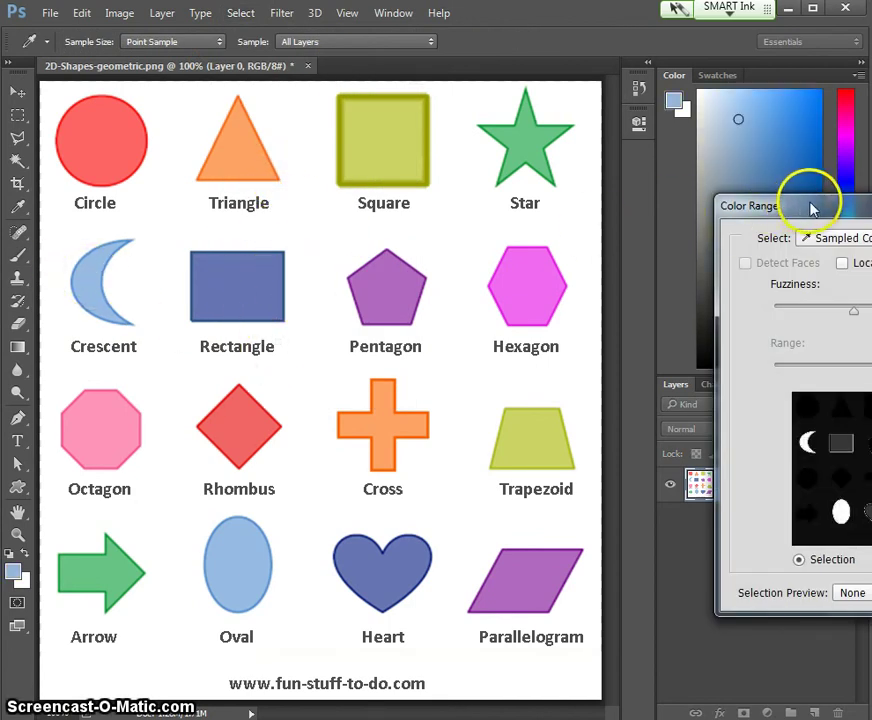
left_click_drag(813, 204, 585, 205)
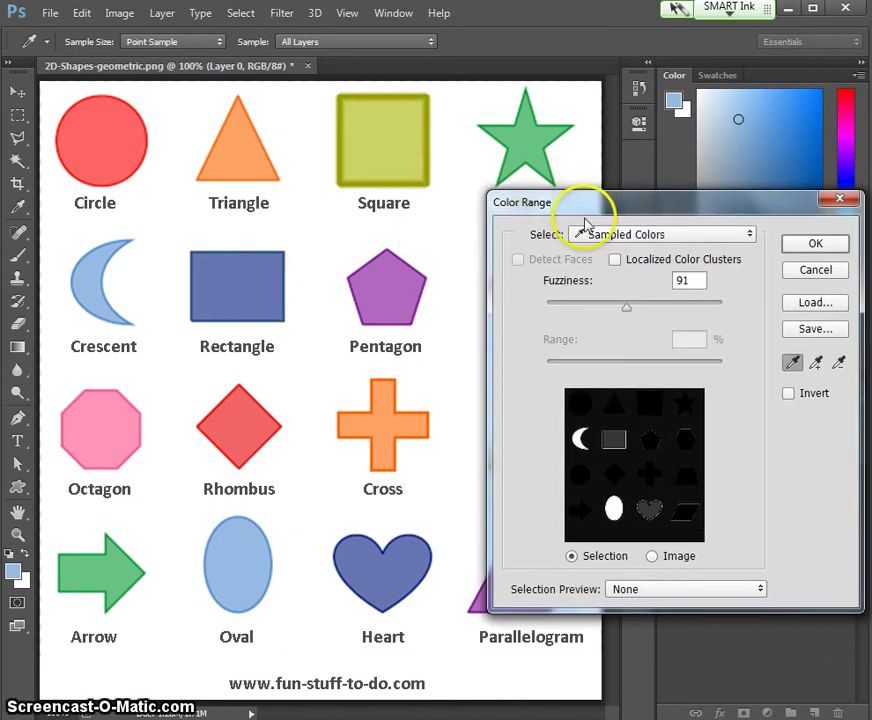
left_click(652, 557)
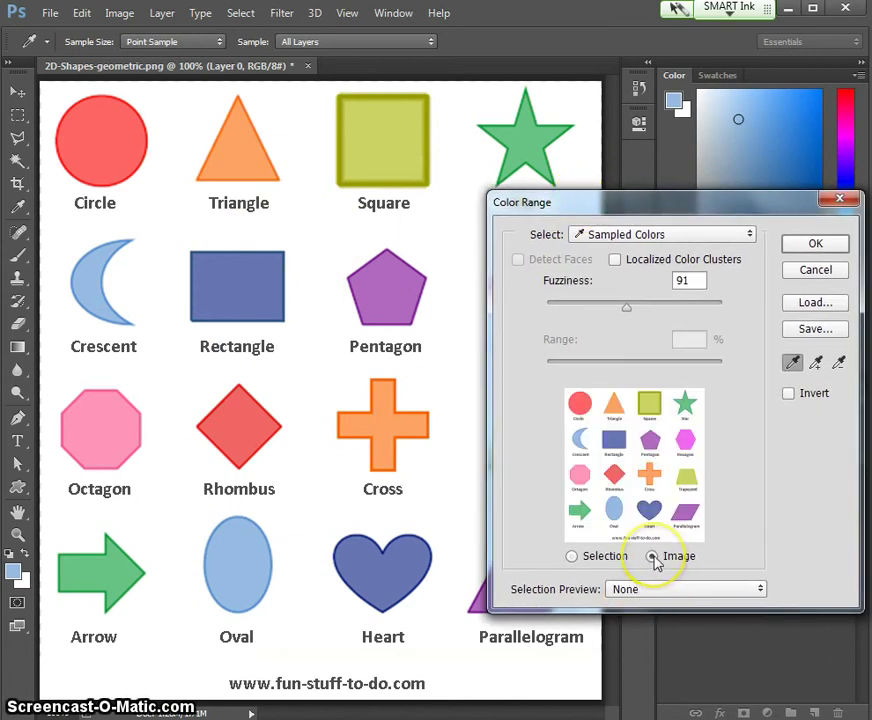
left_click(571, 556)
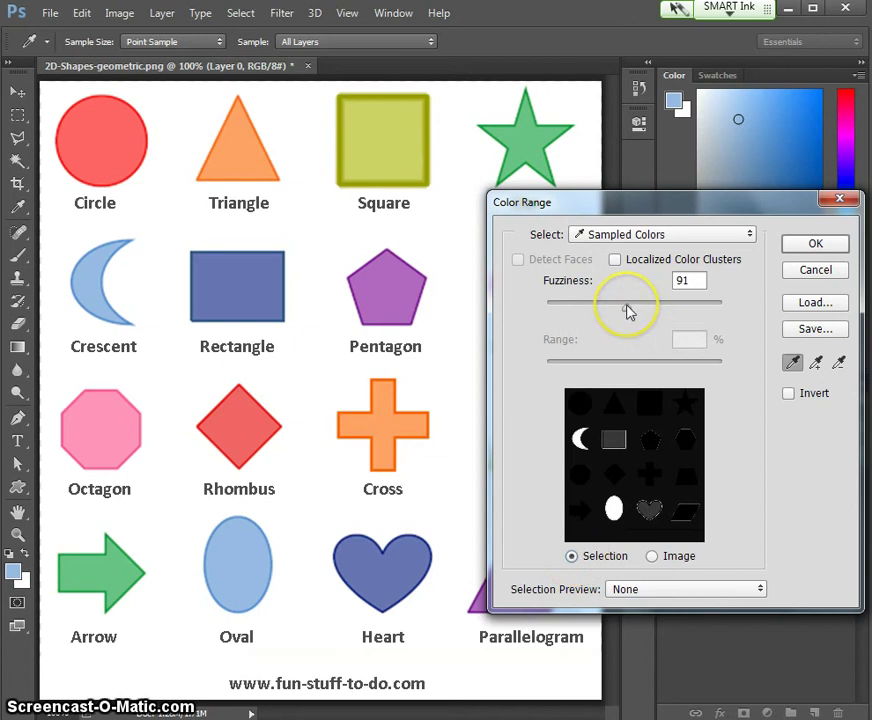
mouse_move(627, 306)
left_mouse_down()
mouse_move(573, 306)
mouse_move(619, 319)
left_mouse_up()
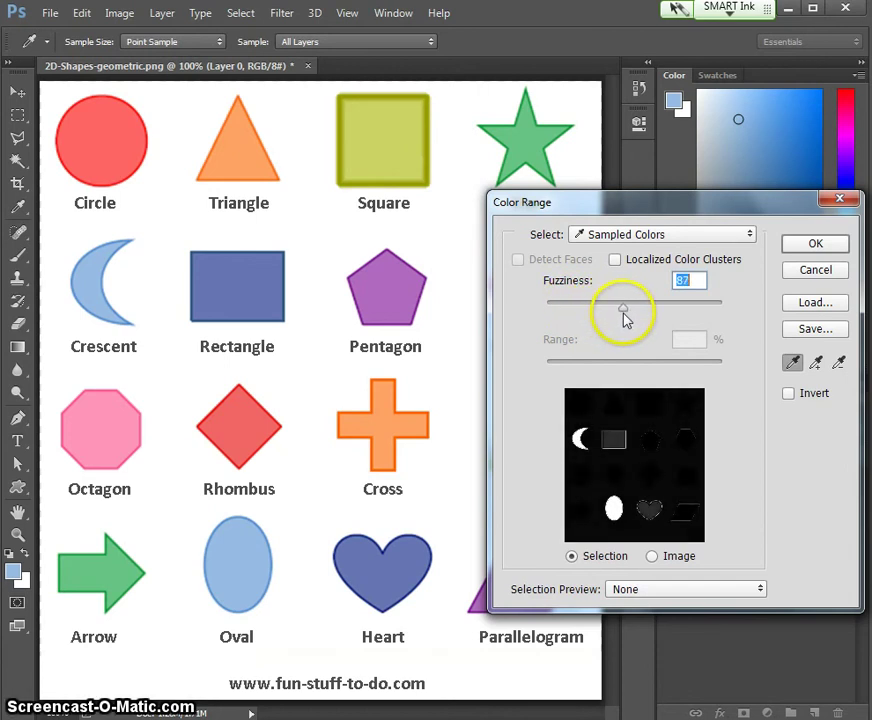
left_click_drag(627, 318, 616, 312)
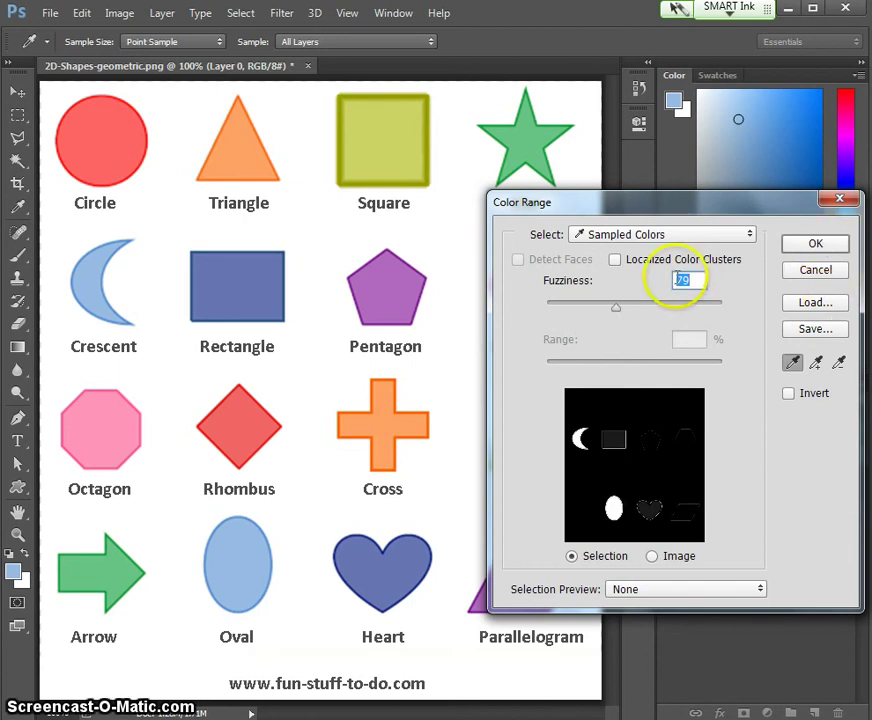
Enable Localized Color Clusters with a range of 70% and apply the Color Range selection to the crescent.
left_click(619, 261)
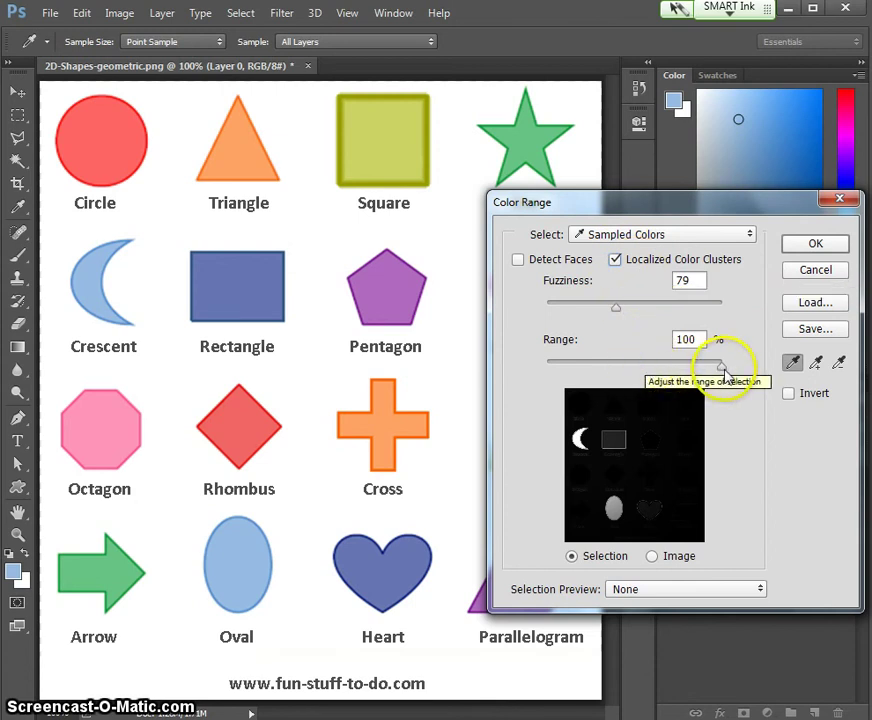
key("Down")
key("Down")
key("Down")
key("Down")
key("Down")
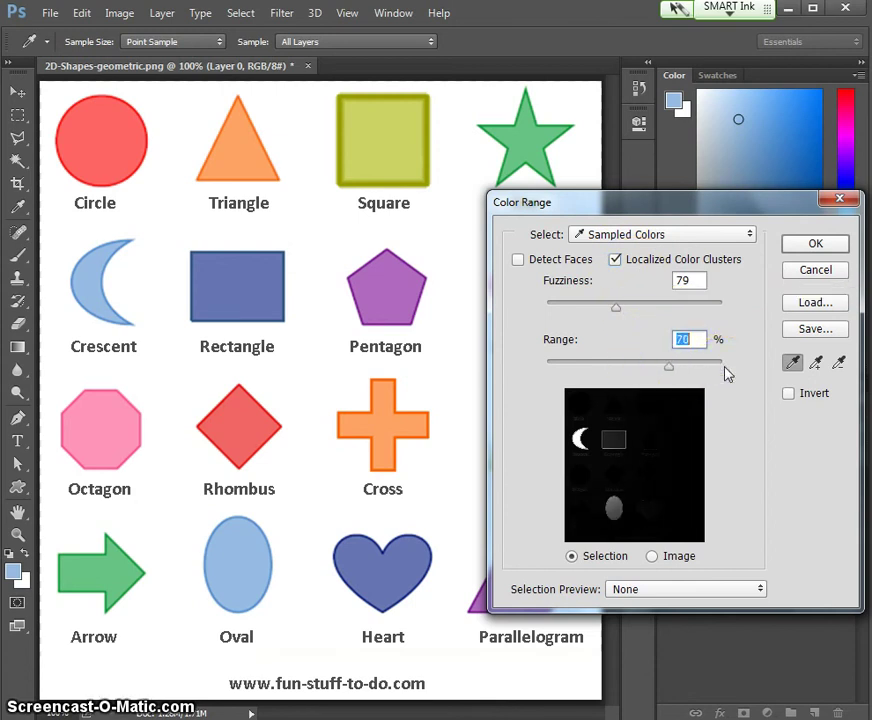
left_click(815, 243)
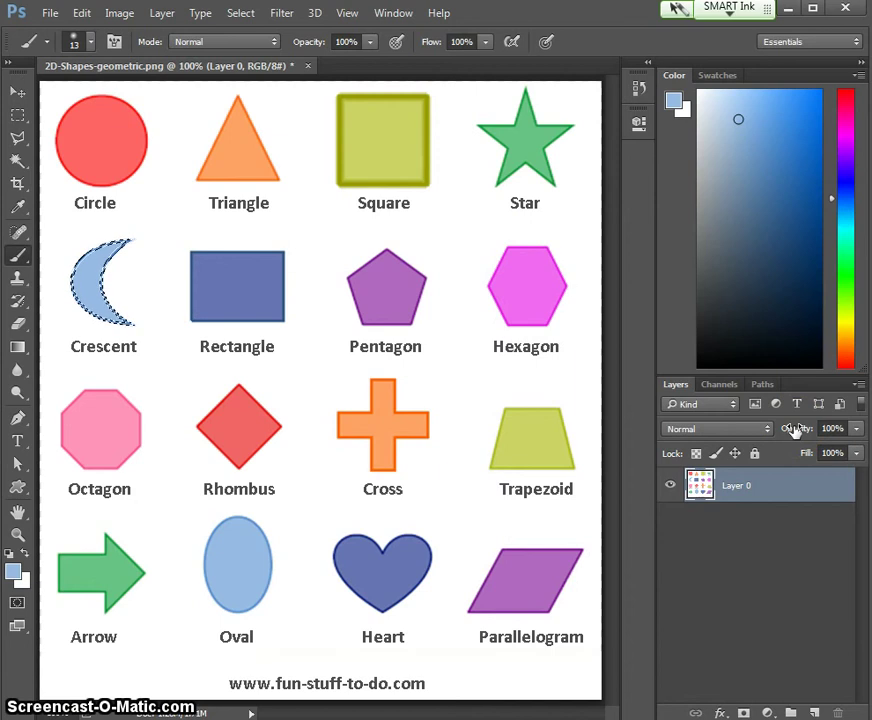
Select the fills of the crescent, circle, oval and heart together with the Magic Wand.
left_click(240, 14)
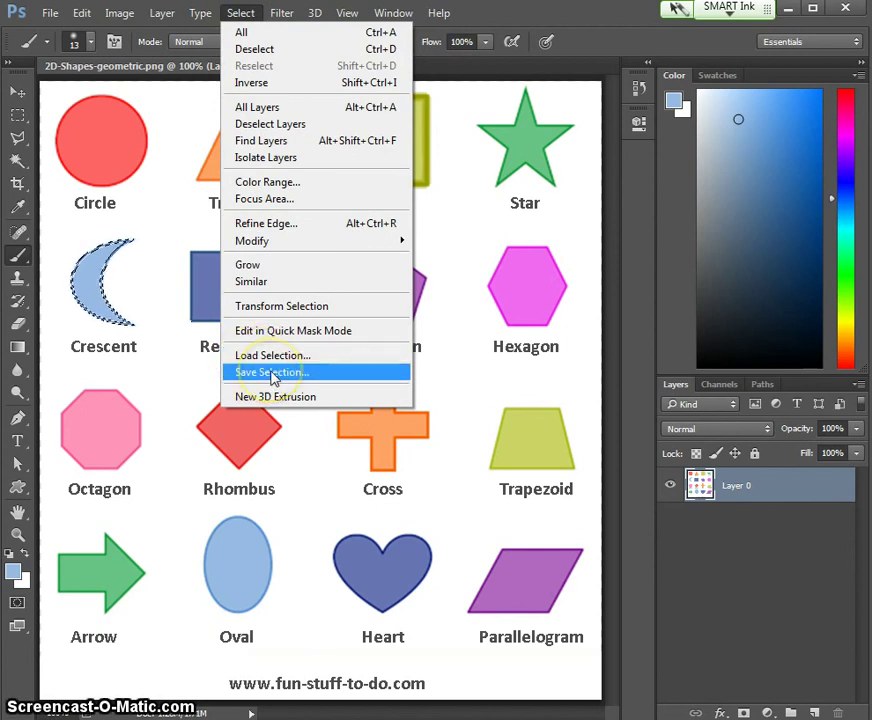
left_click(462, 268)
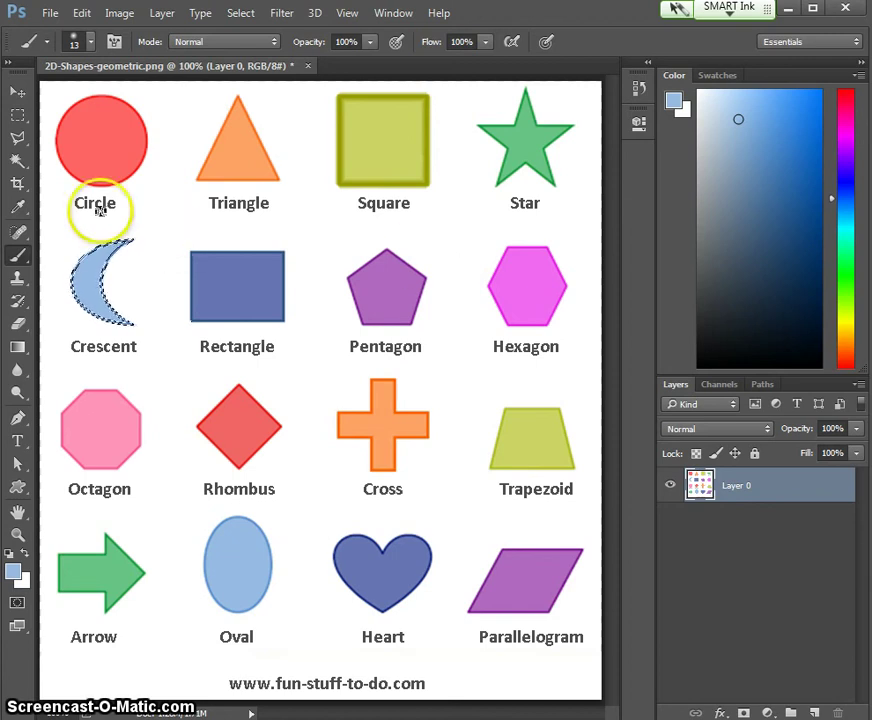
left_click(17, 162)
left_click(121, 242)
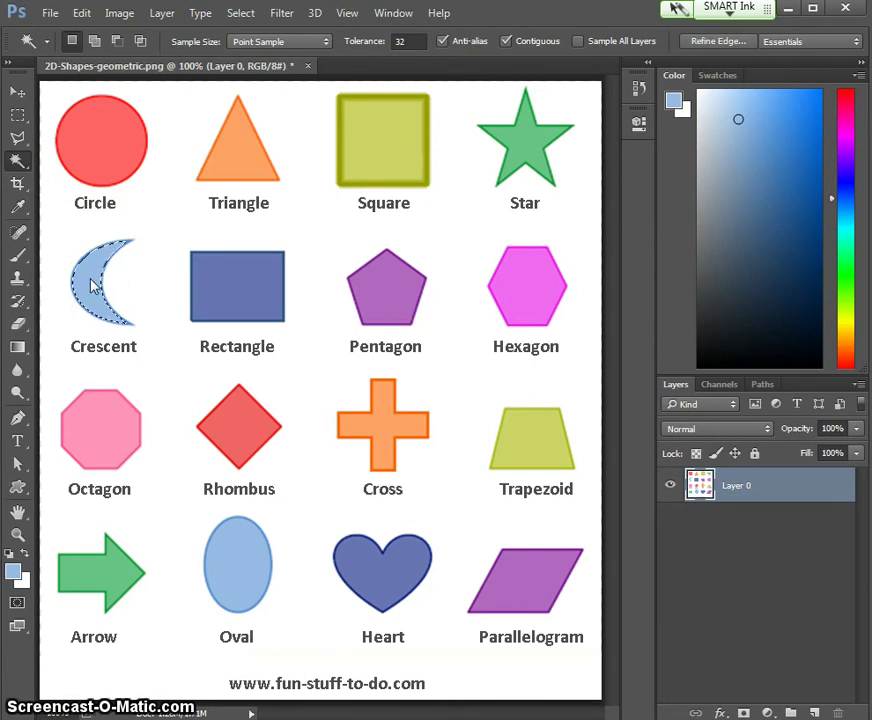
key("shift")
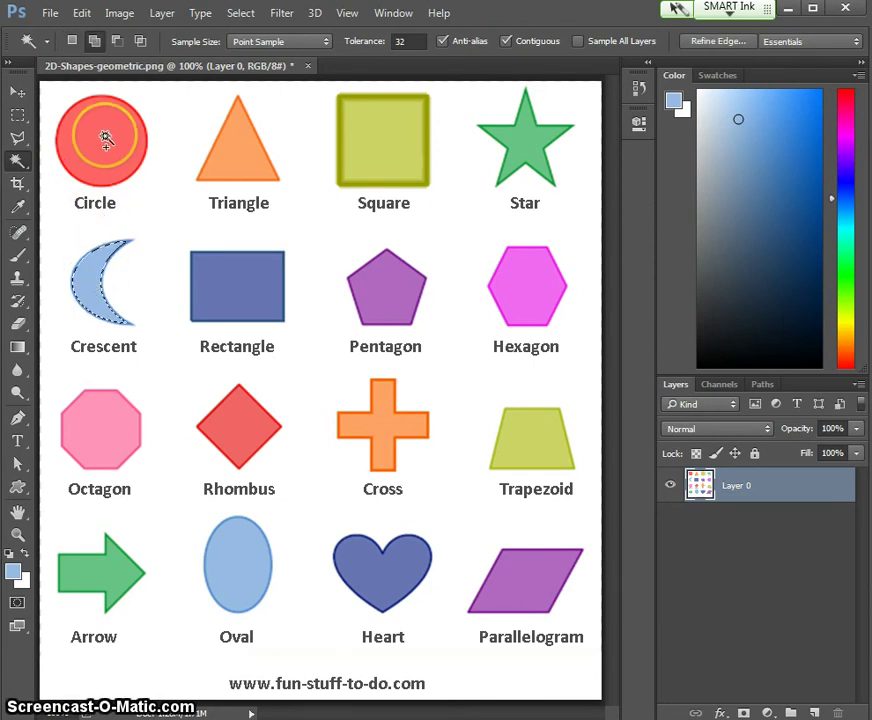
left_click(238, 560, "shift")
left_click(401, 578, "shift")
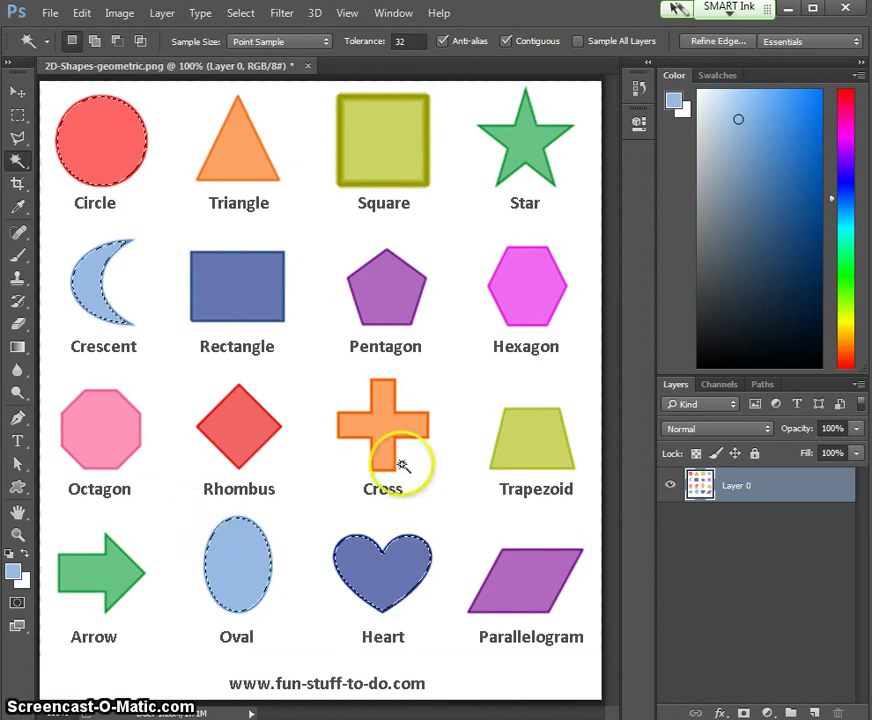
Save the selection of the four shapes as a new channel named Round Shapes.
left_click(241, 14)
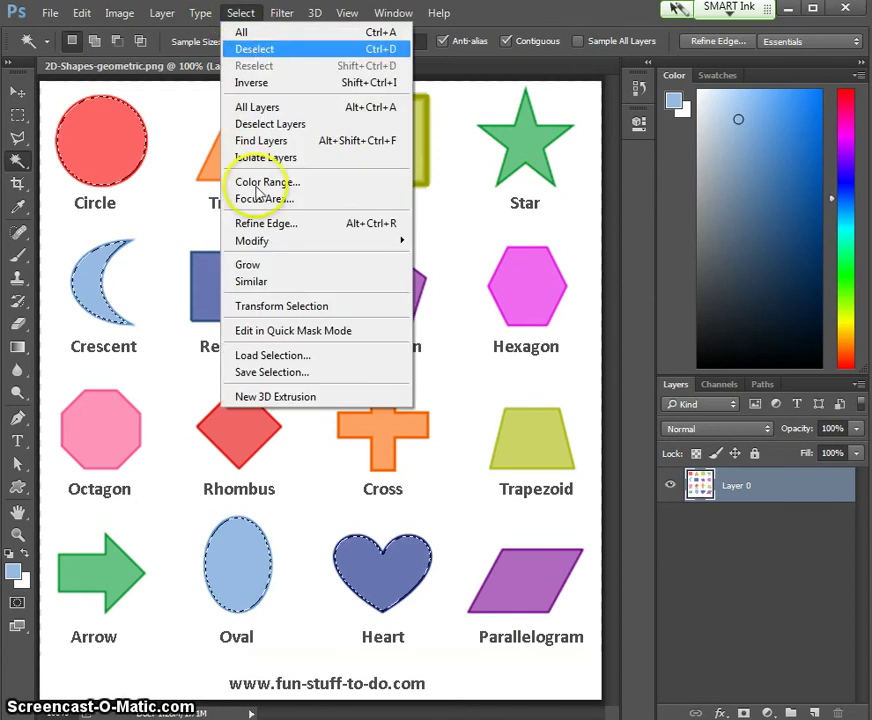
left_click(280, 372)
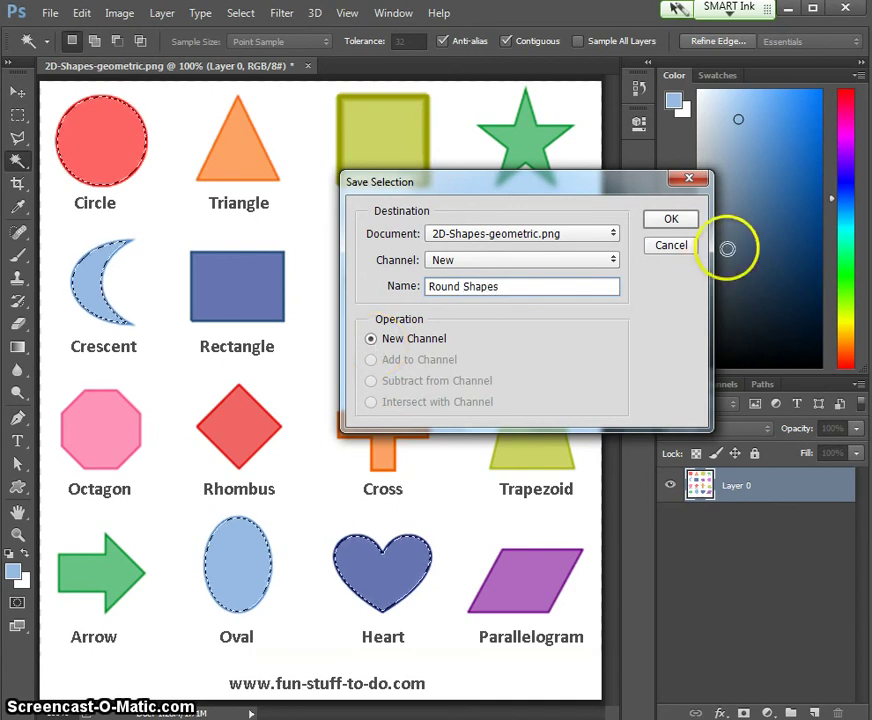
left_click(672, 222)
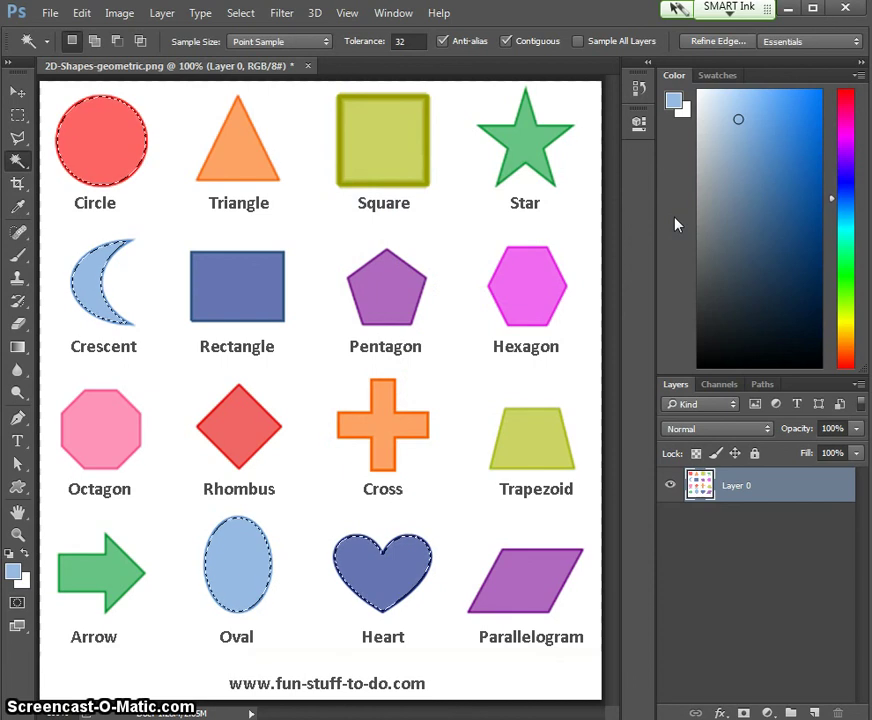
Select the star, arrow and crescent with the Magic Wand and save the selection as a new channel named Spikey shapes.
left_click(531, 146)
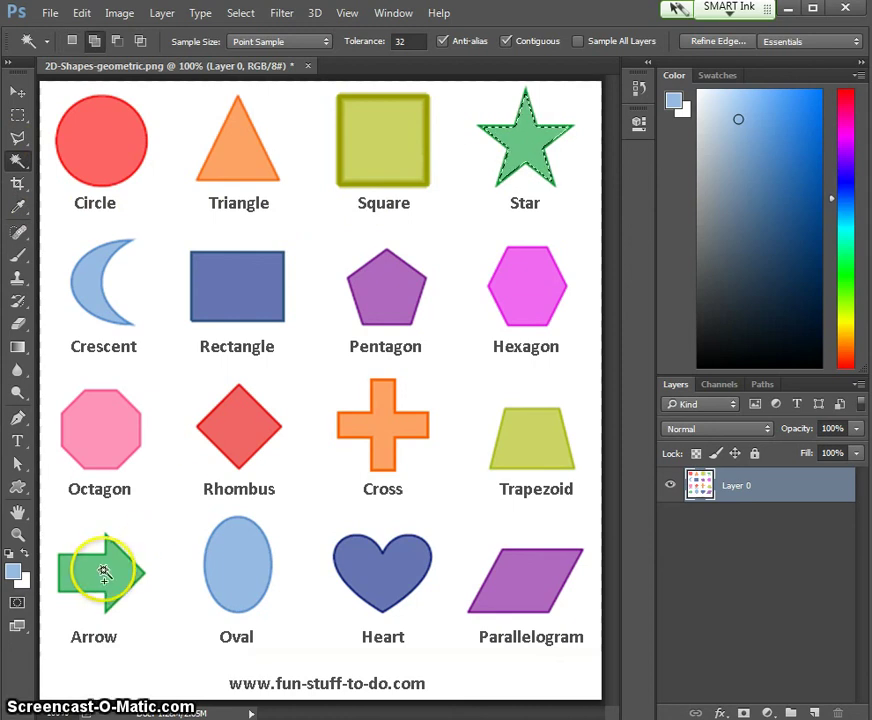
left_click(103, 571, "shift")
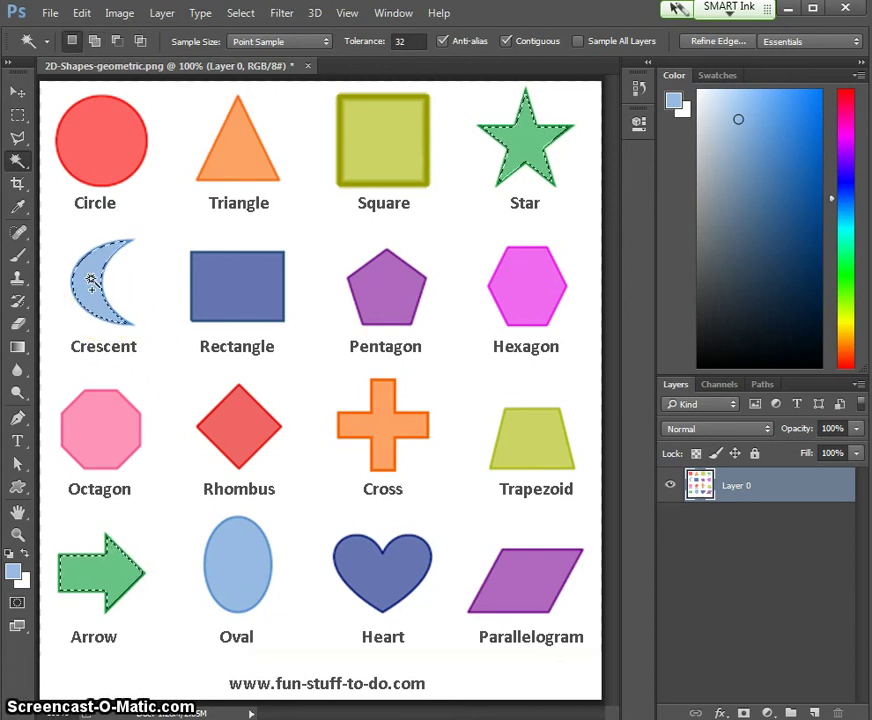
left_click(240, 13)
left_click(245, 372)
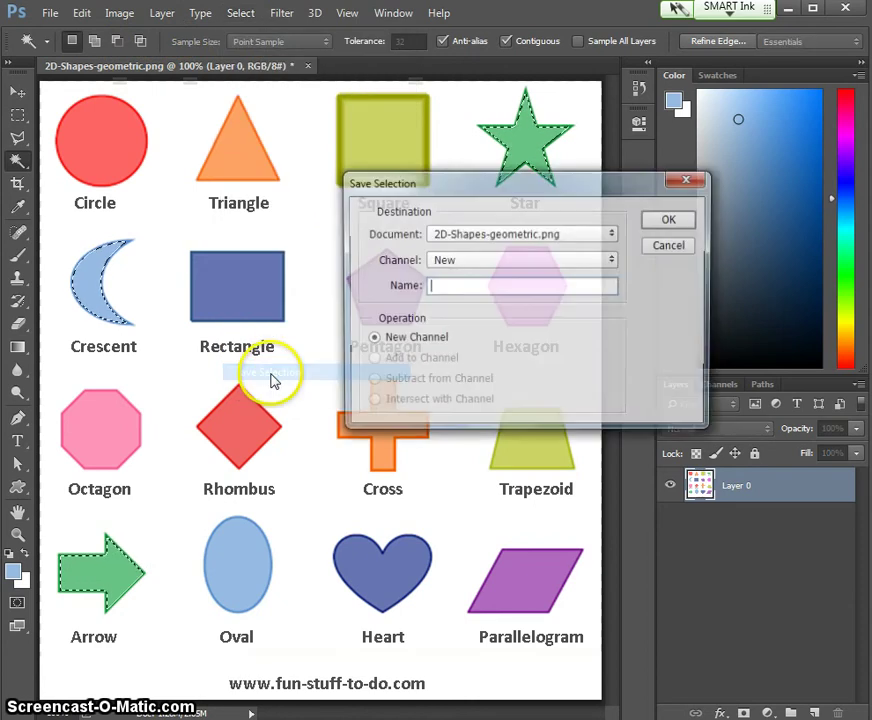
type("Spikey shapes")
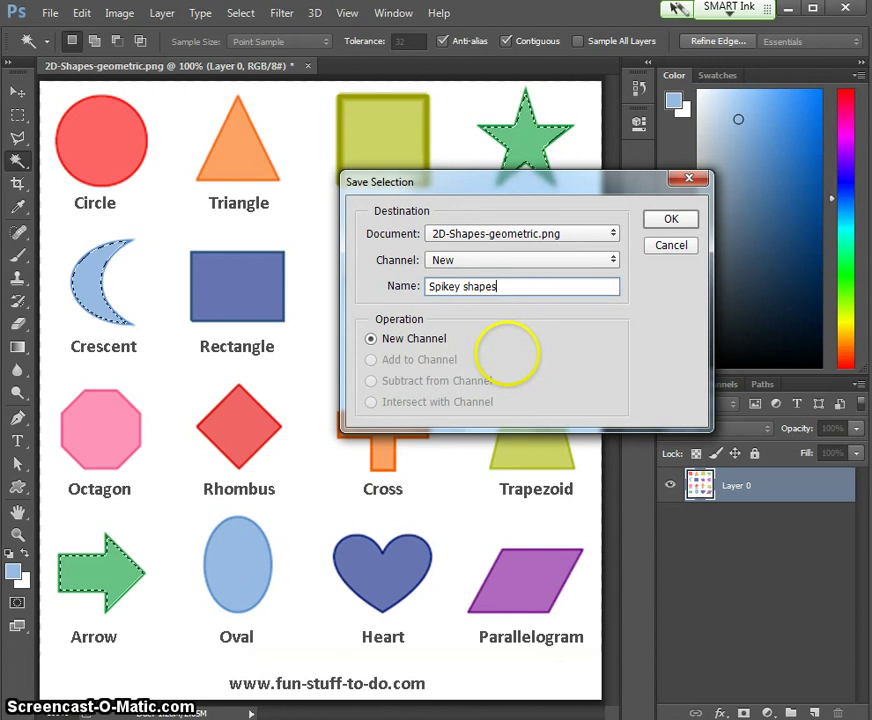
left_click(671, 218)
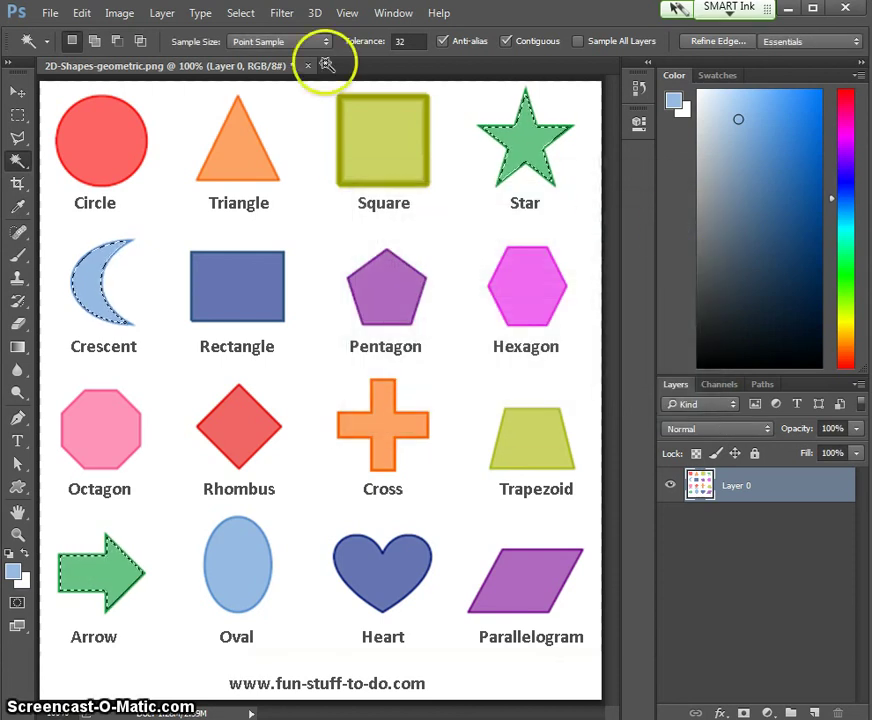
Deselect everything and load the saved Spikey shapes channel as a new selection.
left_click(245, 14)
left_click(253, 51)
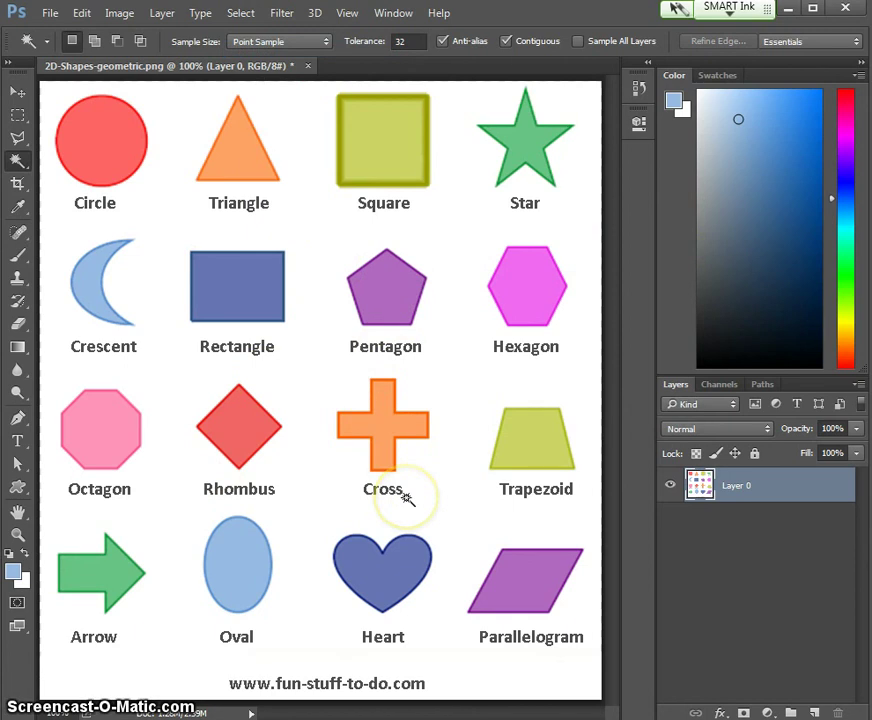
left_click(240, 14)
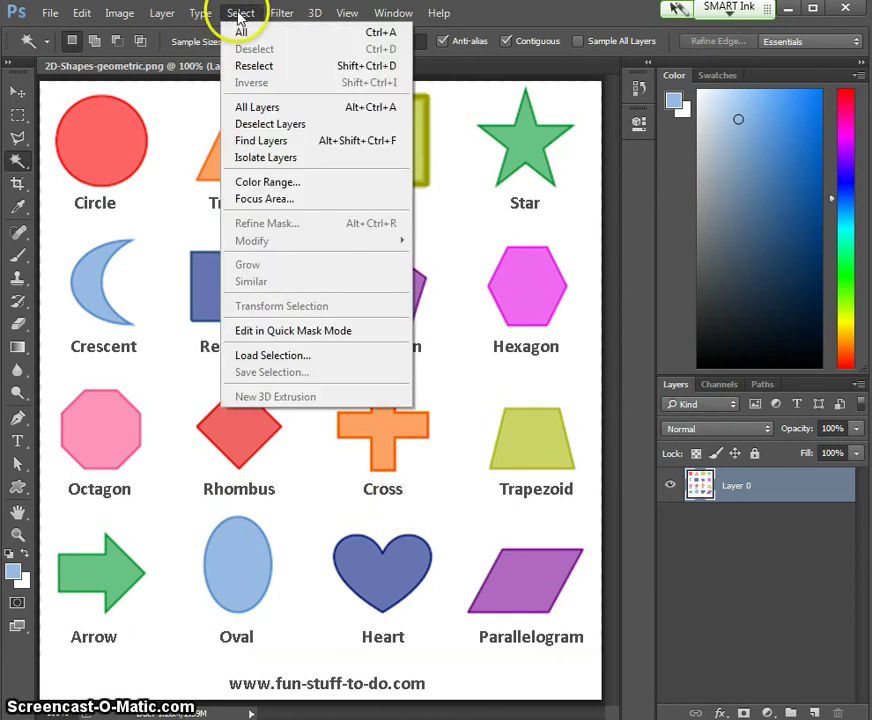
left_click(272, 355)
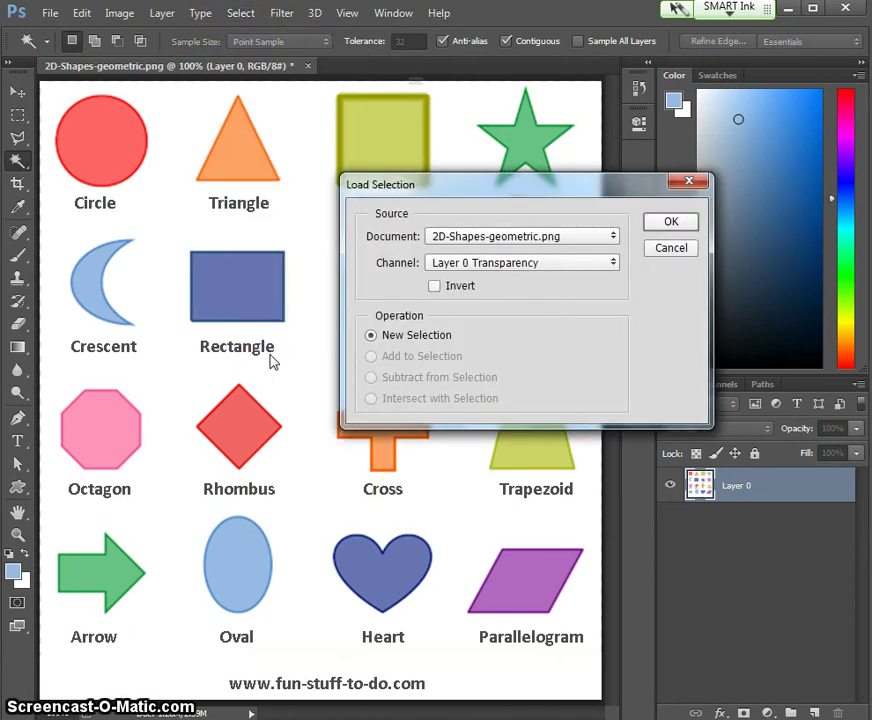
left_click(614, 265)
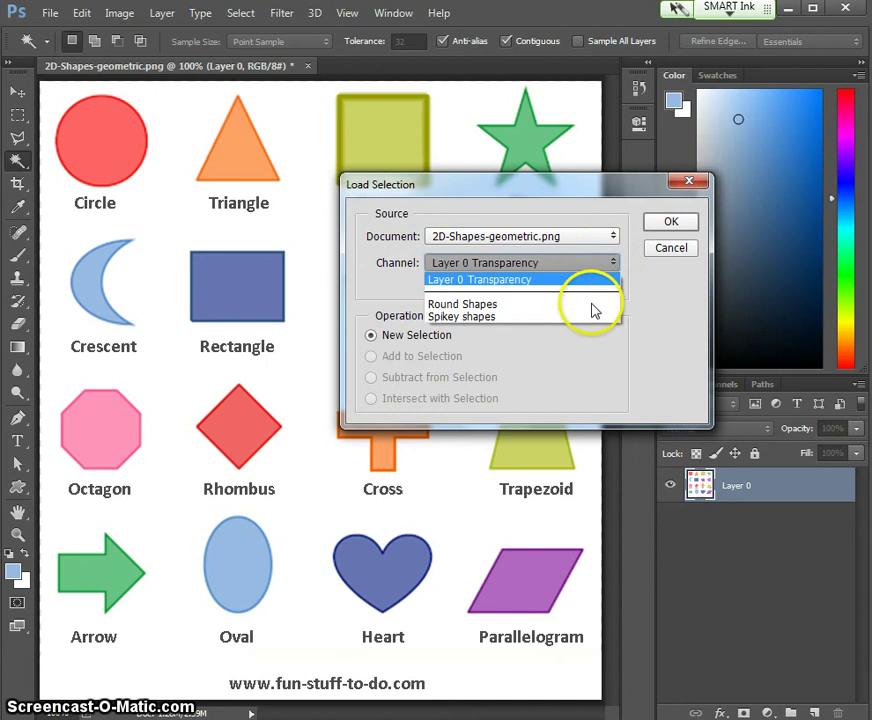
left_click(499, 317)
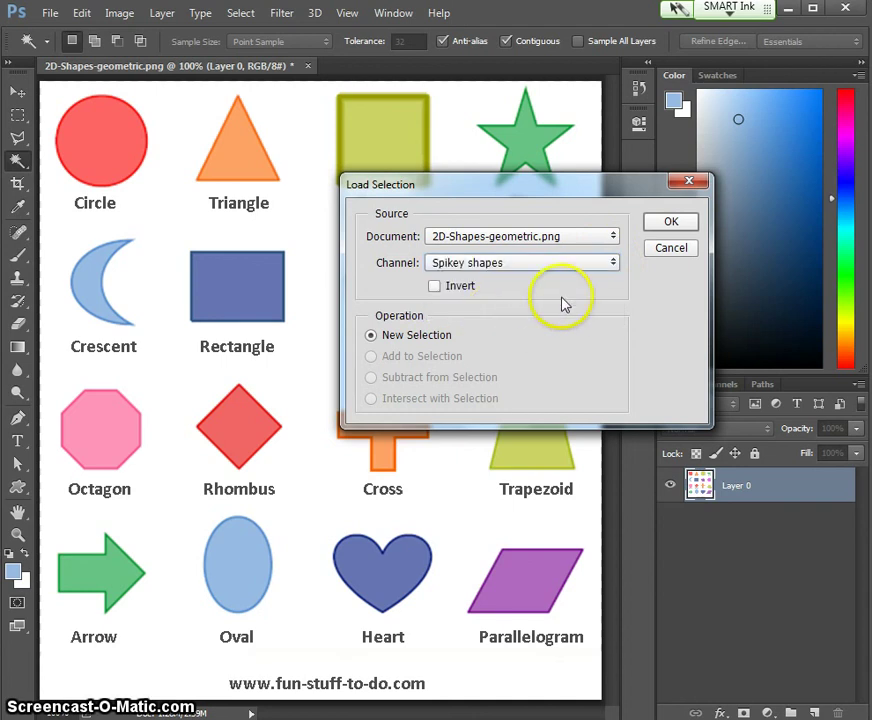
left_click(671, 222)
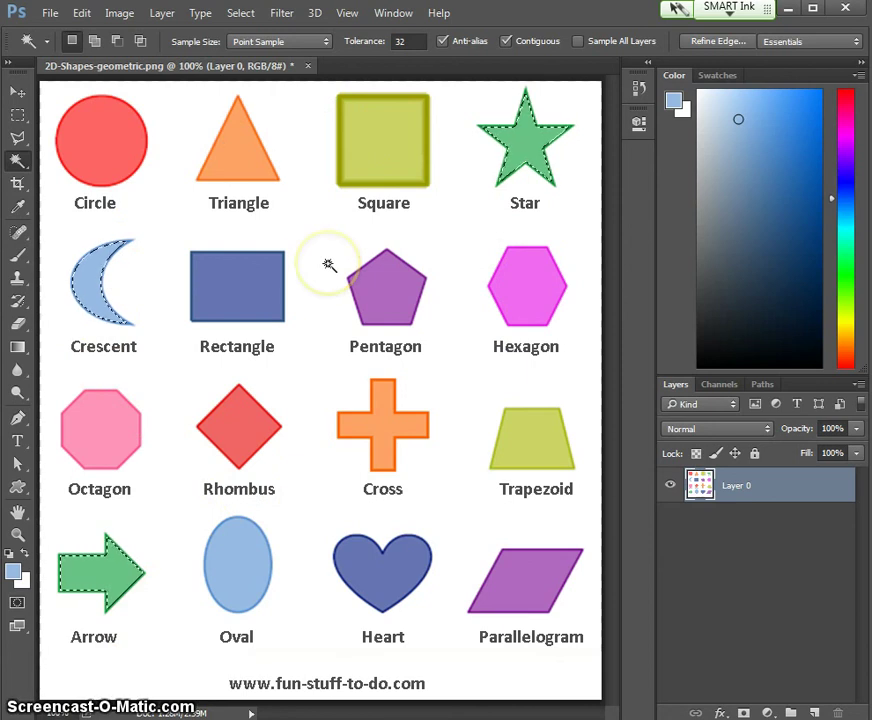
Invert the loaded selection to cover everything except the star, crescent and arrow.
left_click(241, 14)
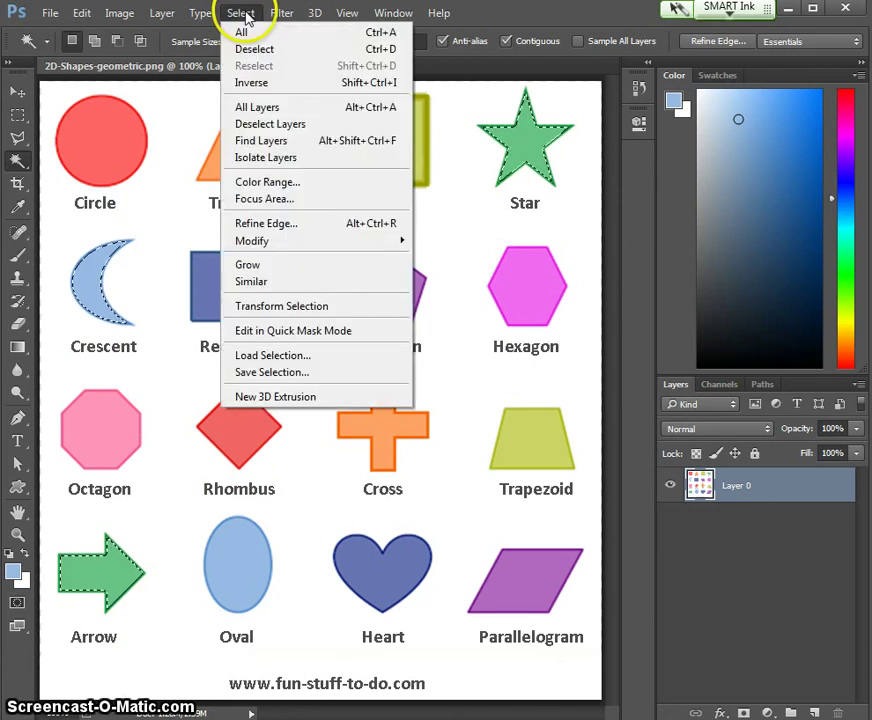
left_click(258, 83)
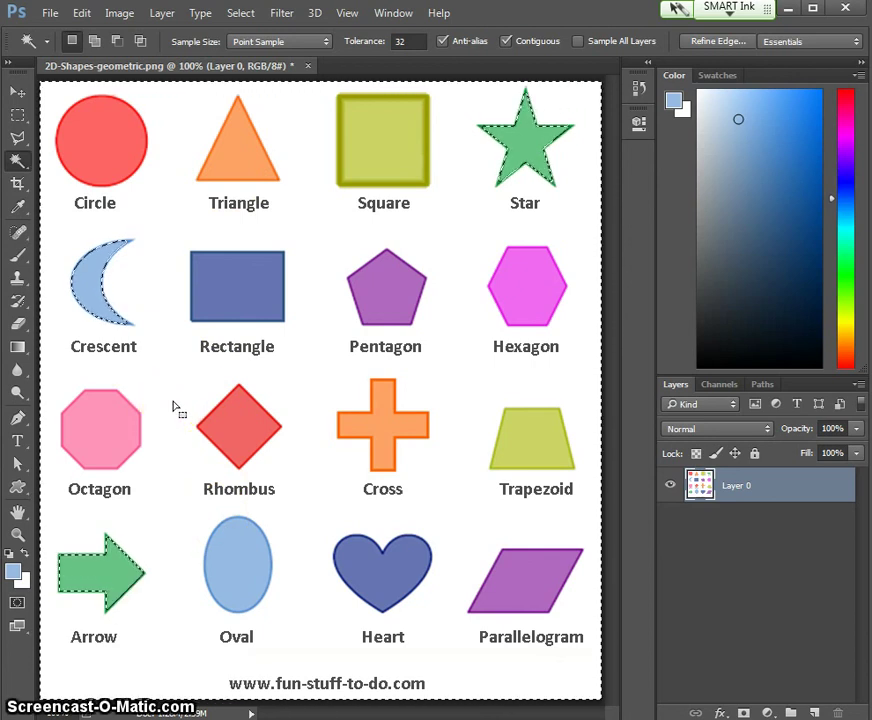
Try deleting everything outside the star, crescent and arrow, and undo the deletion.
key("Delete")
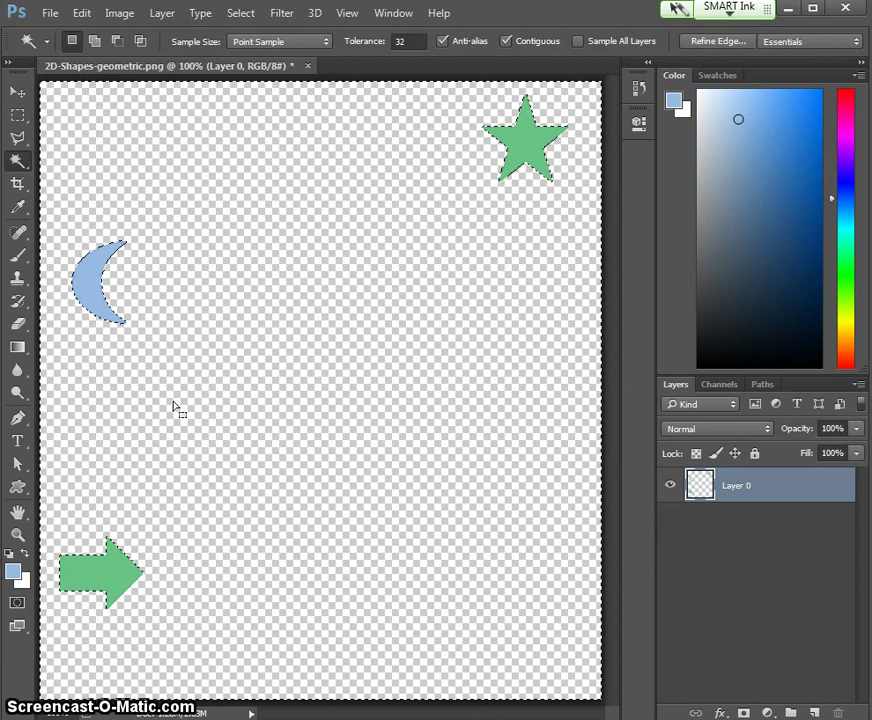
left_click(82, 13)
left_click(86, 31)
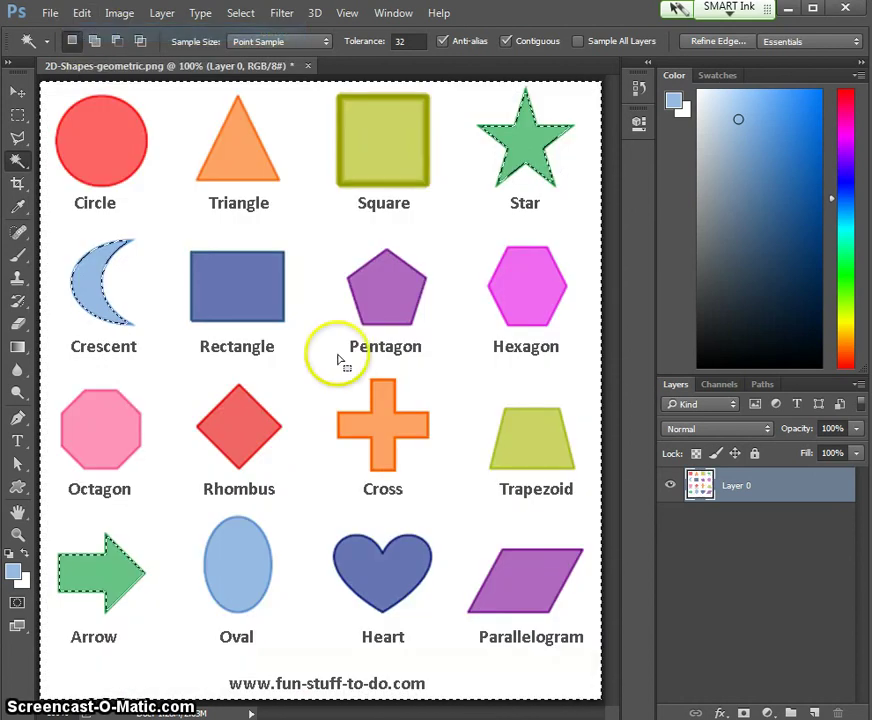